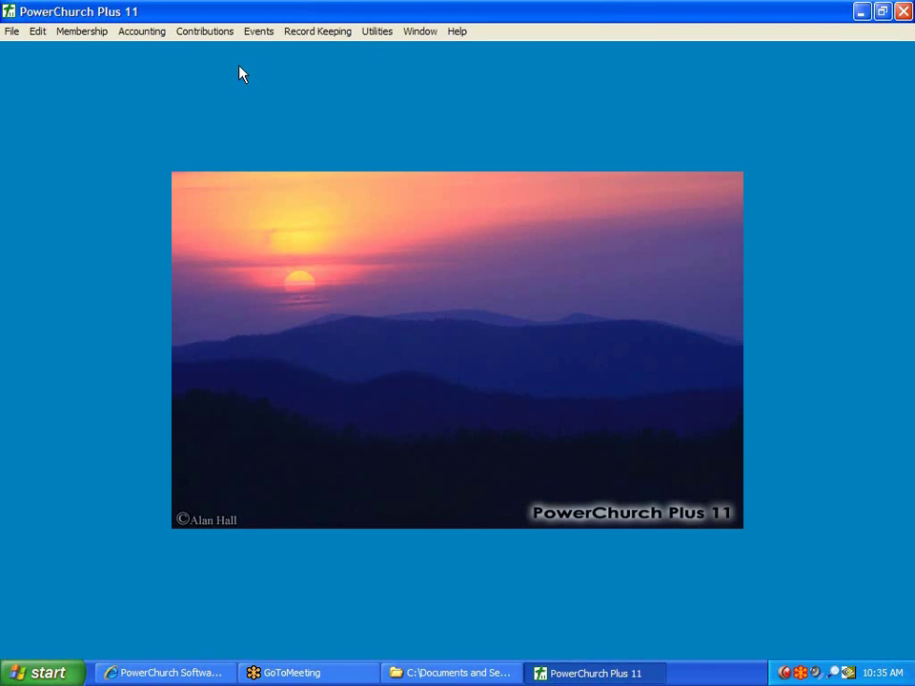
# Start the Payroll Conversion assistant from the payroll module and continue past its welcome page to the departments
pyautogui.click(143, 32)
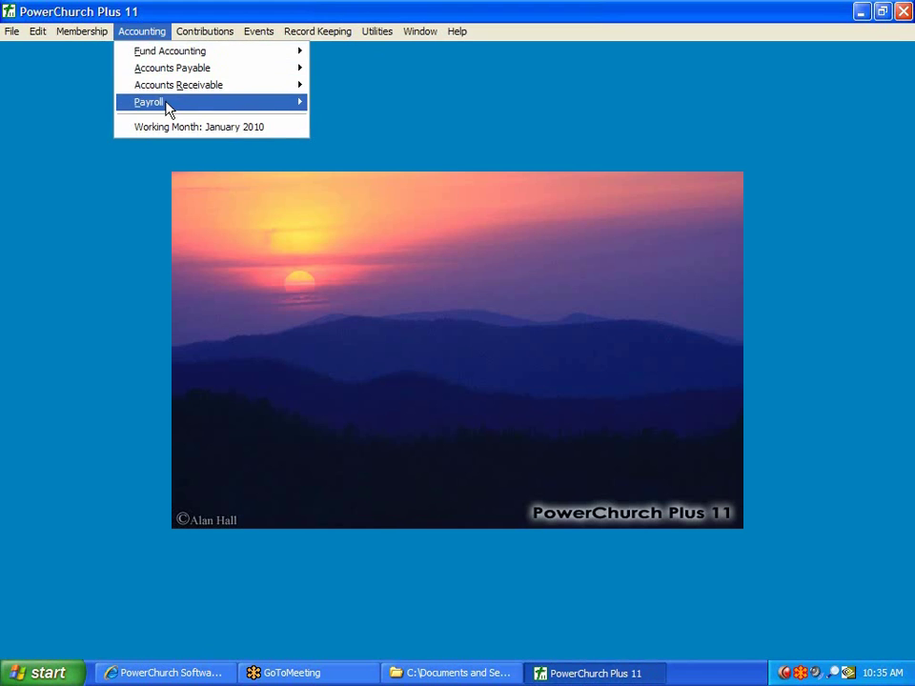
pyautogui.moveTo(166, 105)
pyautogui.click(381, 102)
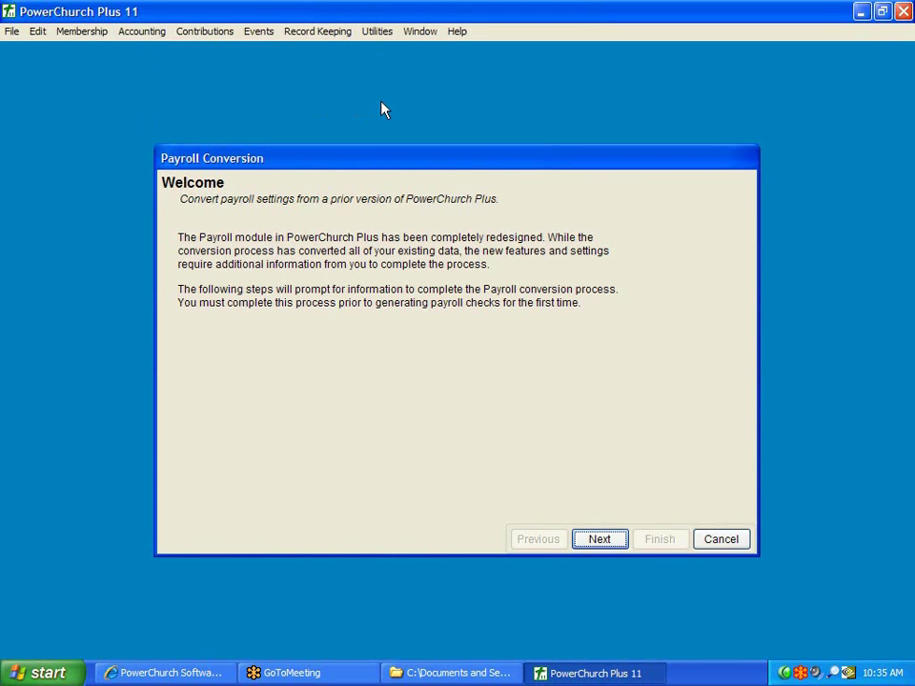
pyautogui.moveTo(420, 160); pyautogui.dragTo(421, 141)
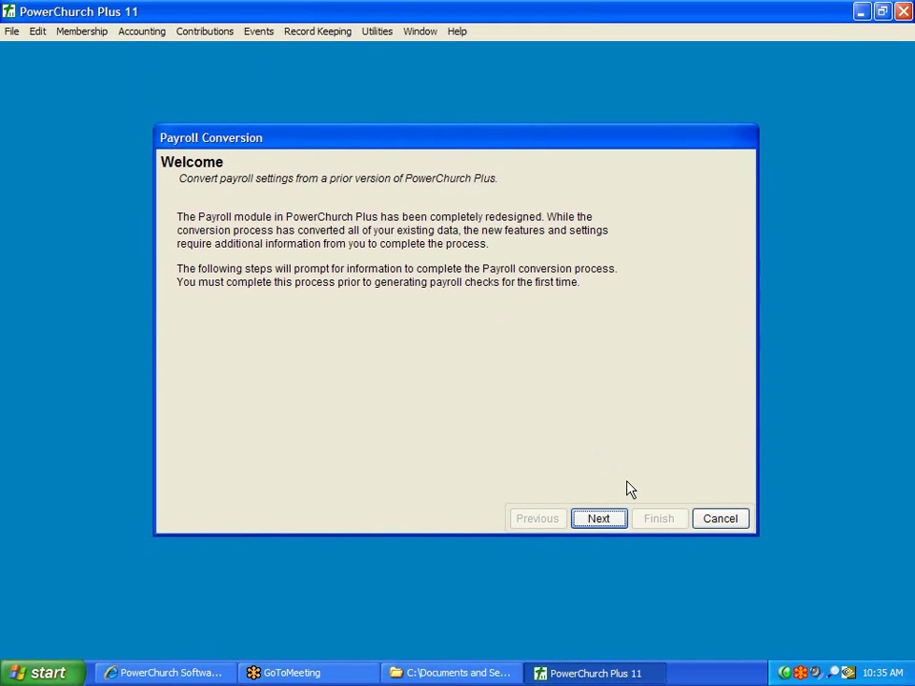
pyautogui.click(618, 520)
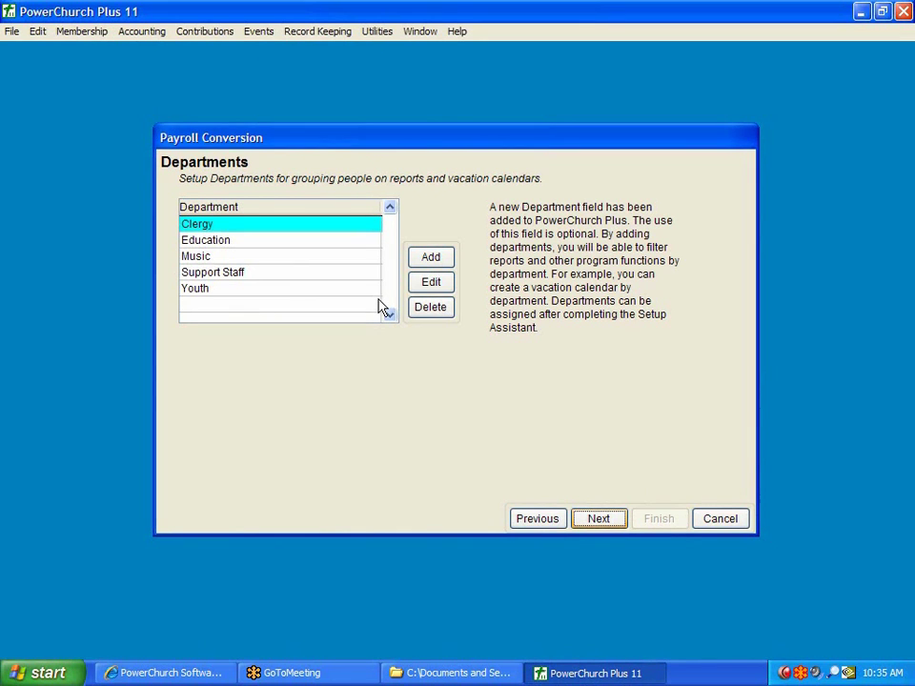
# Accept the listed departments, review the whole list of positions, and continue to the pay groups
pyautogui.moveTo(445, 135); pyautogui.dragTo(440, 126)
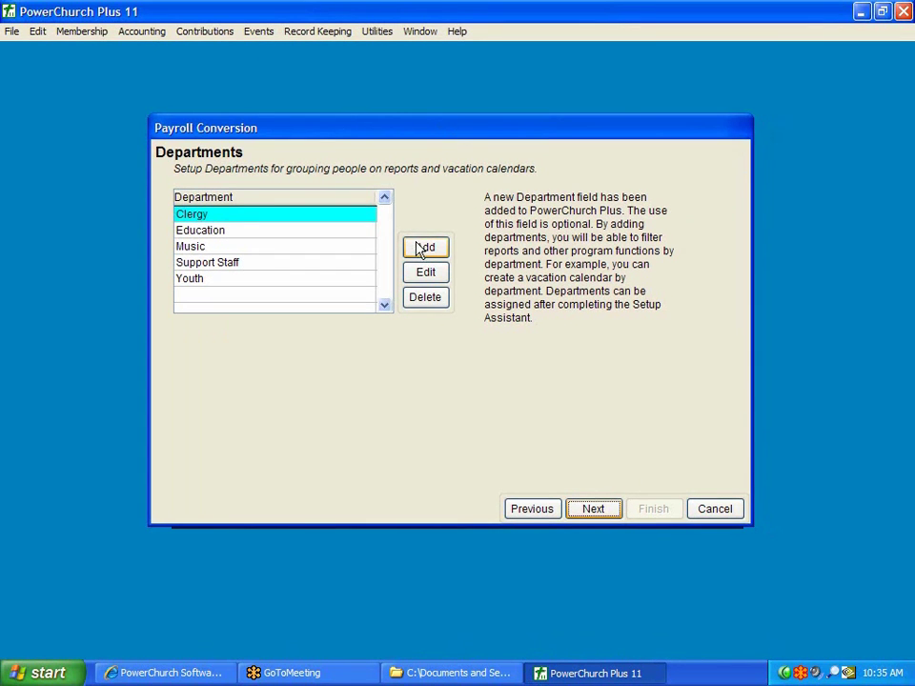
pyautogui.click(608, 515)
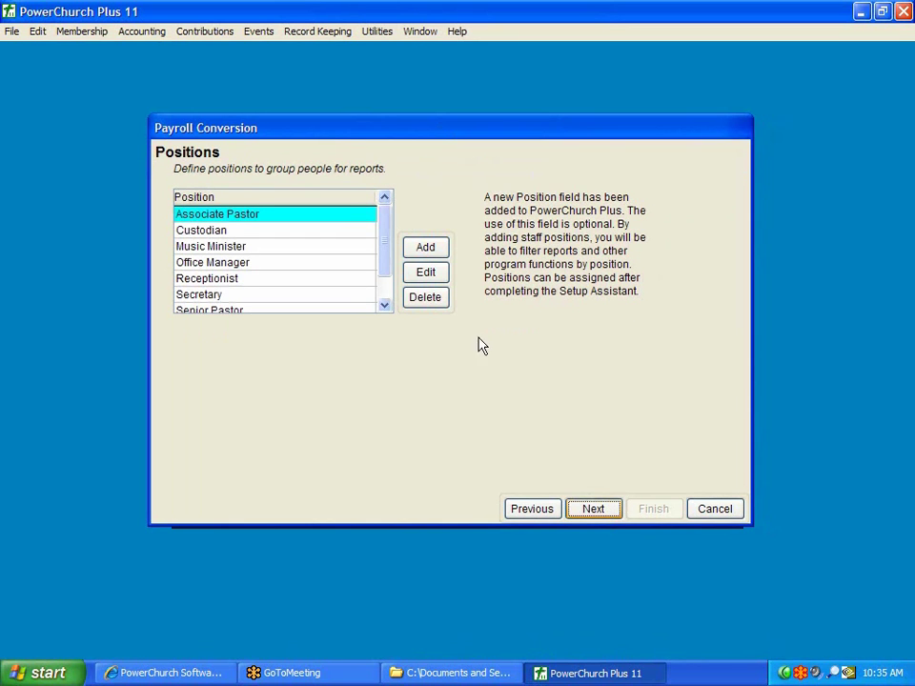
pyautogui.scroll(-2, 382, 278)
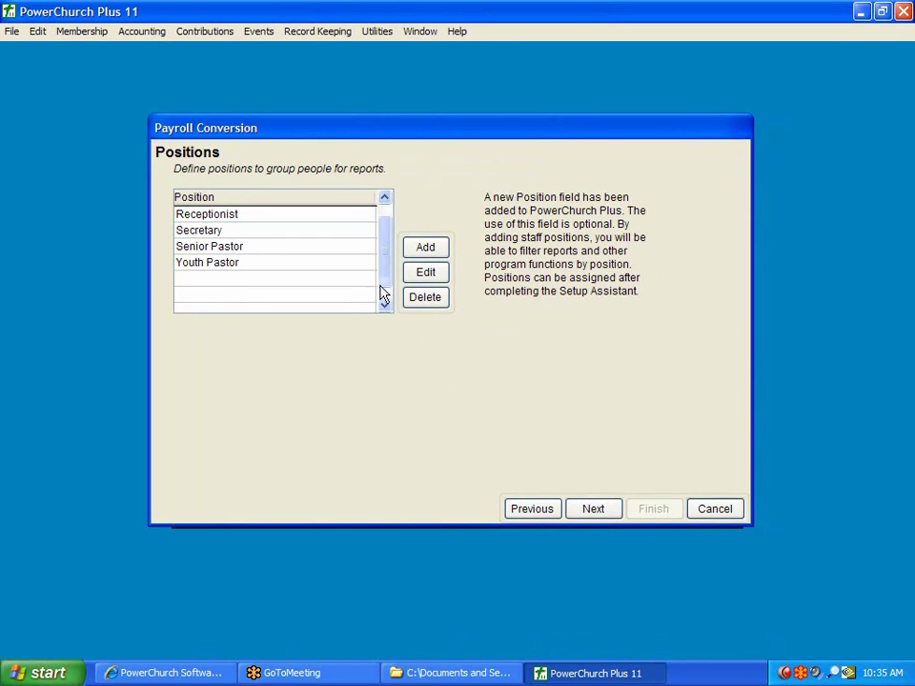
pyautogui.click(383, 200)
pyautogui.click(609, 509)
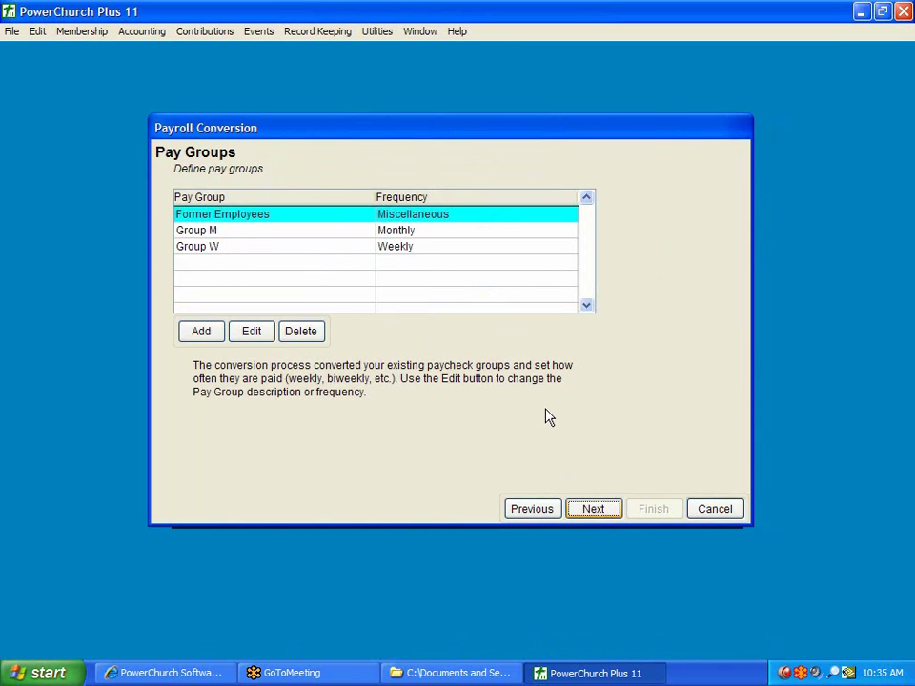
# Rename the monthly pay group Group M as Church Staff
pyautogui.click(433, 233)
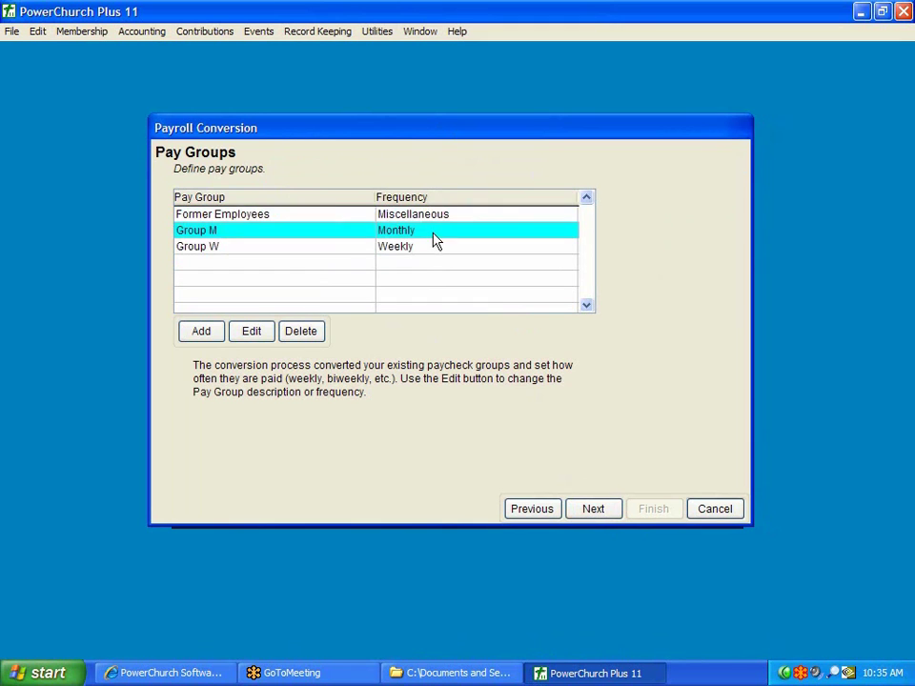
pyautogui.click(429, 249)
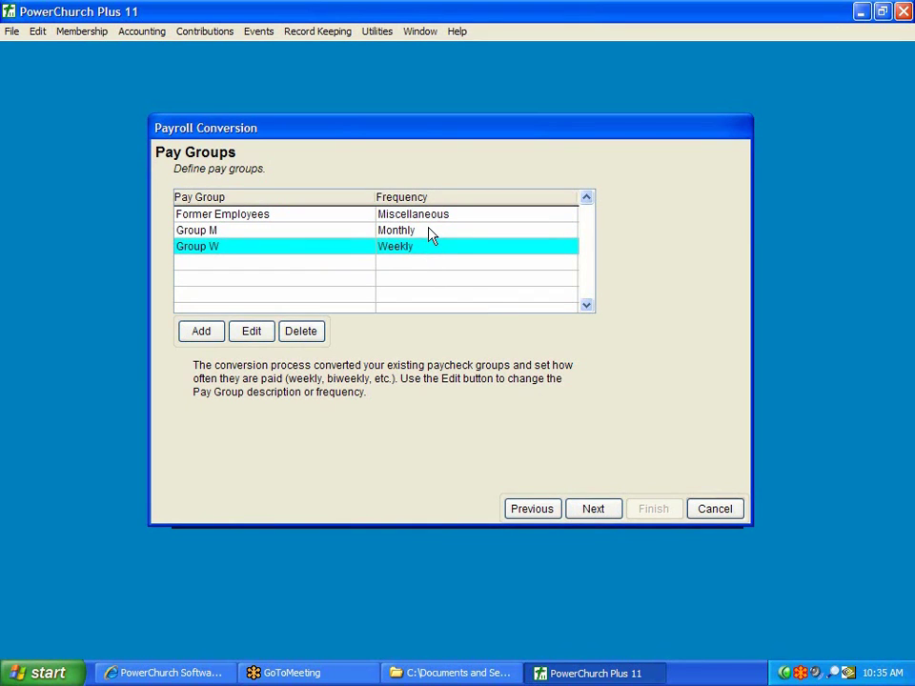
pyautogui.click(277, 234)
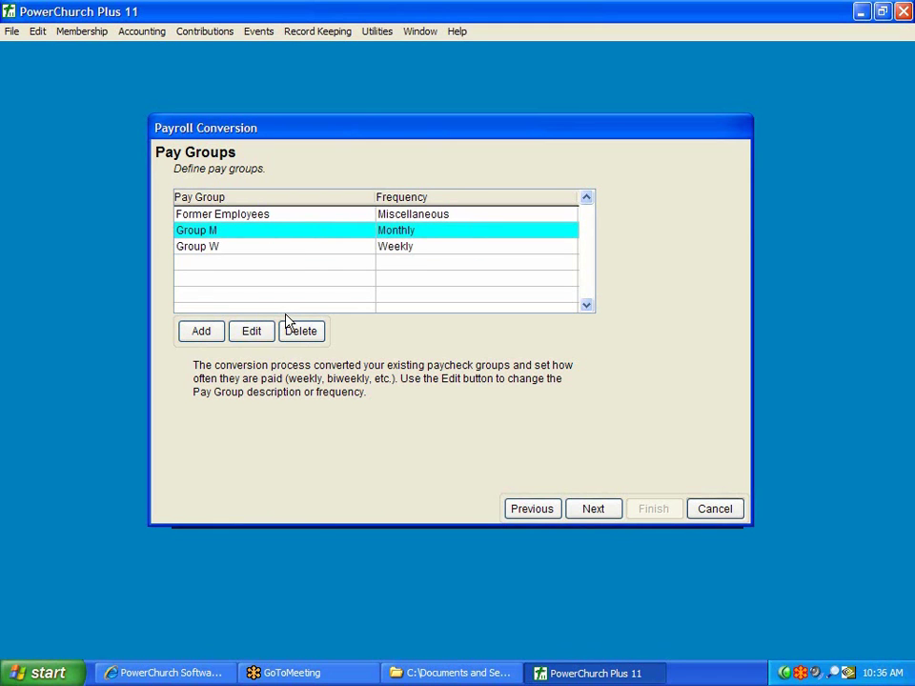
pyautogui.click(267, 329)
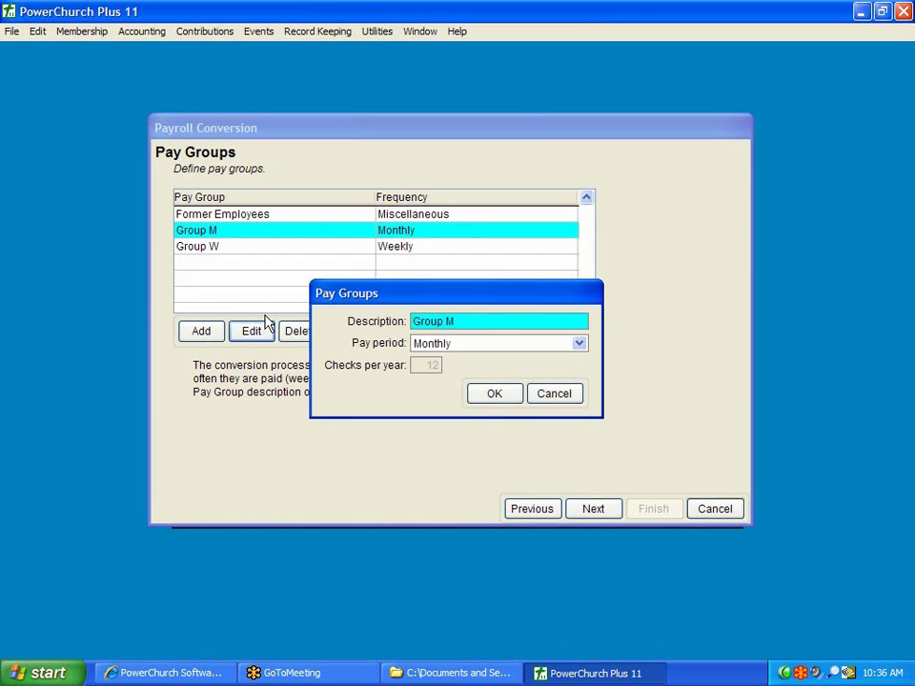
pyautogui.write('Church Staff')
pyautogui.click(511, 398)
# Rename the weekly pay group Group W as Daycare Staff and continue to the tax tables
pyautogui.doubleClick(292, 249)
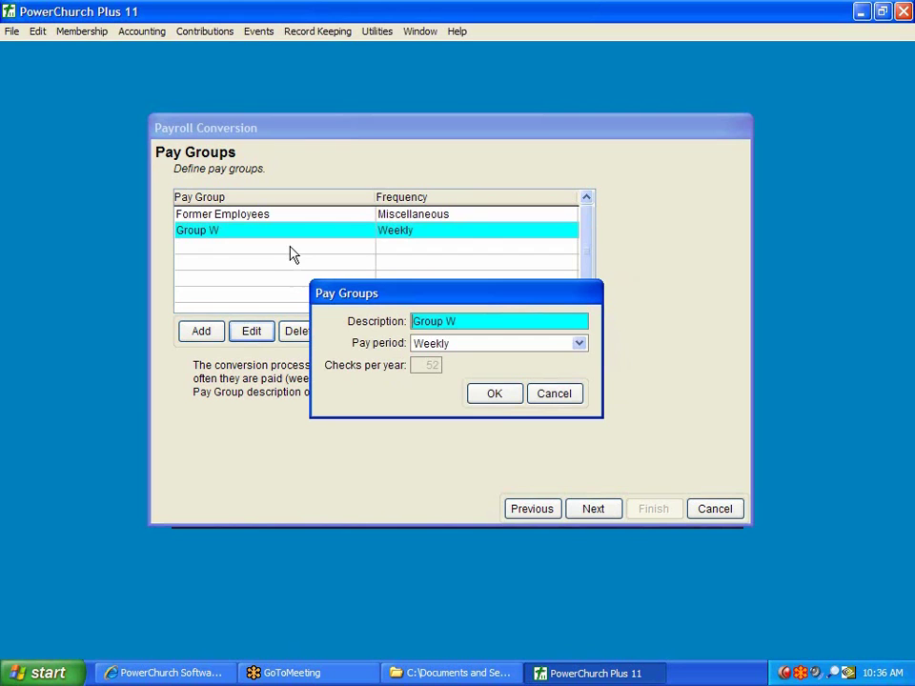
pyautogui.write('Daycare Staff')
pyautogui.click(503, 394)
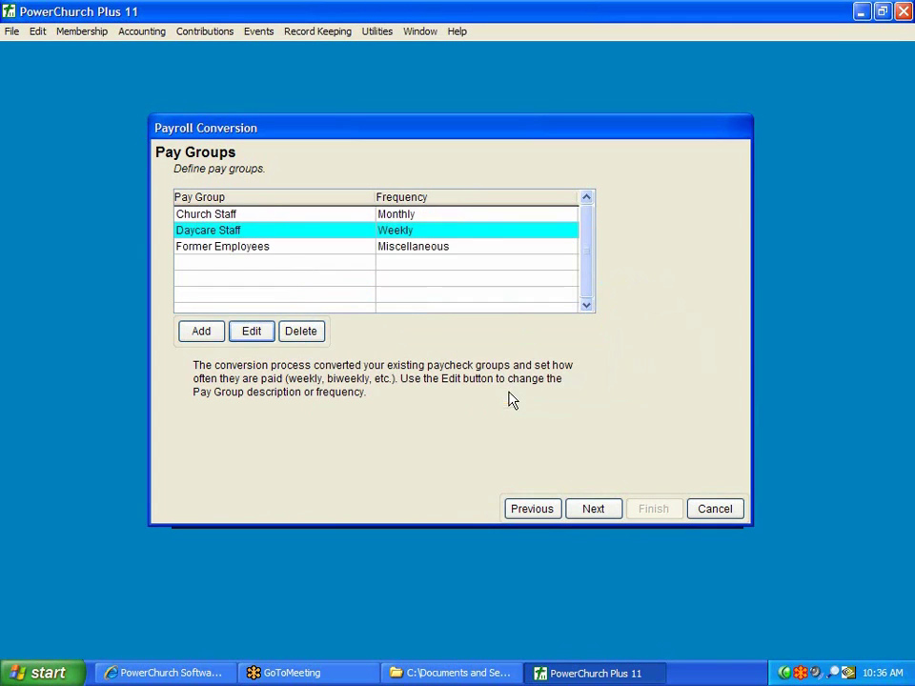
pyautogui.click(349, 249)
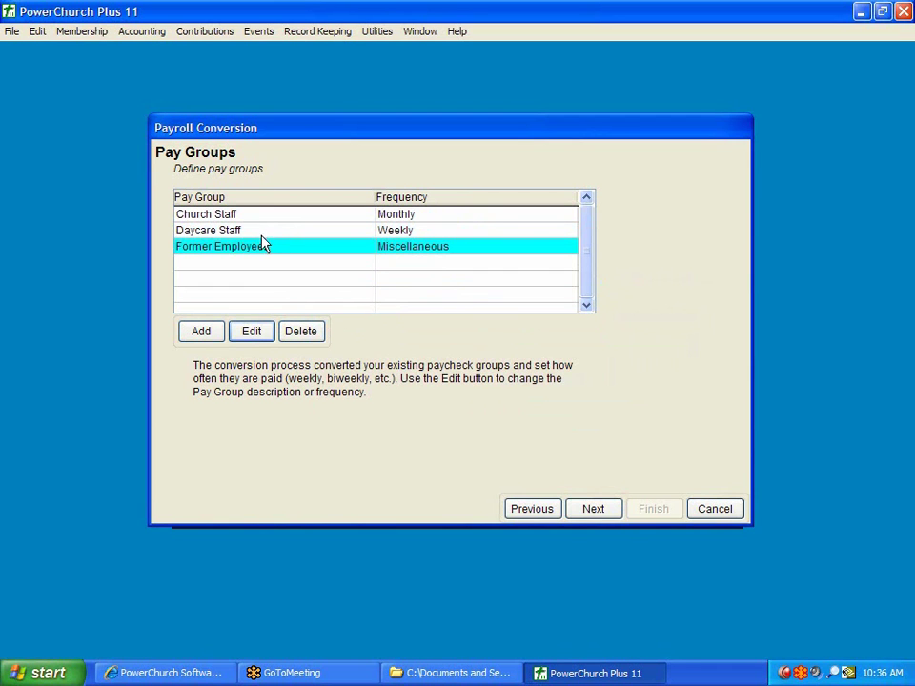
pyautogui.click(594, 509)
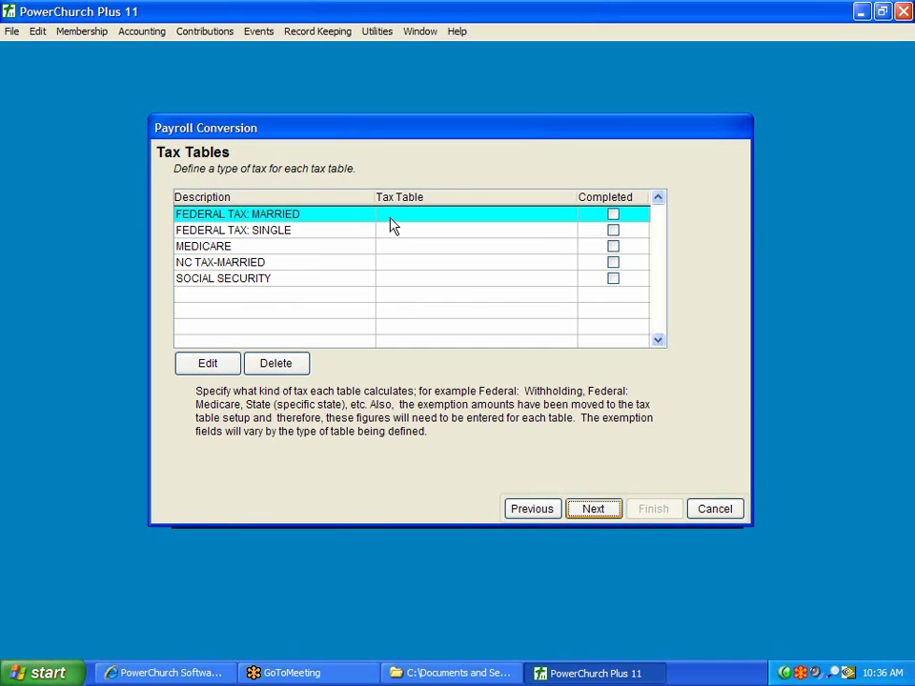
# Edit the FEDERAL TAX: MARRIED table and set its tax table type to Federal: Withholding
pyautogui.doubleClick(315, 221)
pyautogui.click(505, 116)
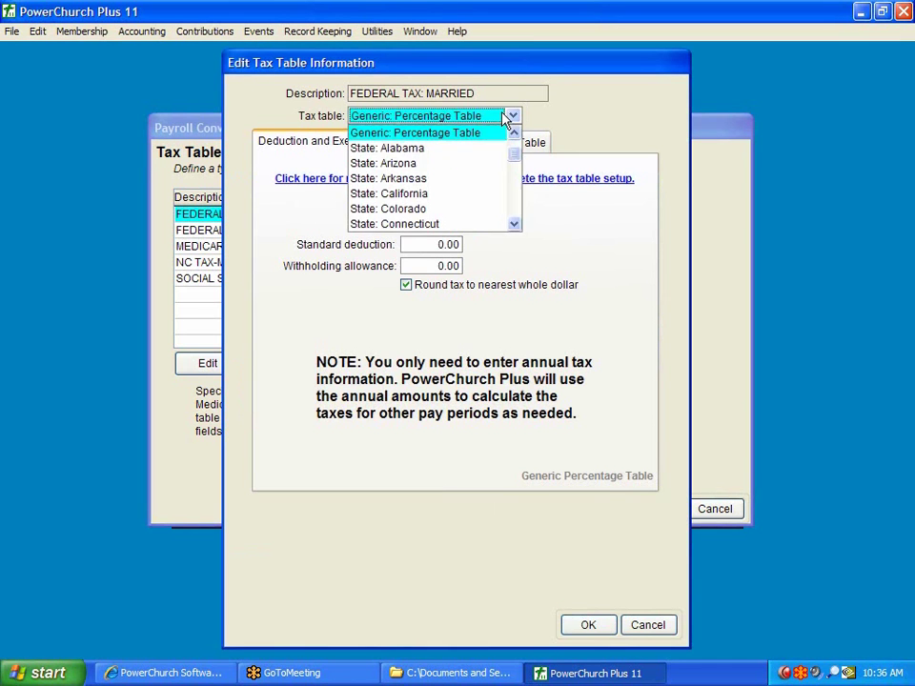
pyautogui.click(515, 135)
pyautogui.click(515, 134)
pyautogui.click(515, 135)
pyautogui.click(515, 135)
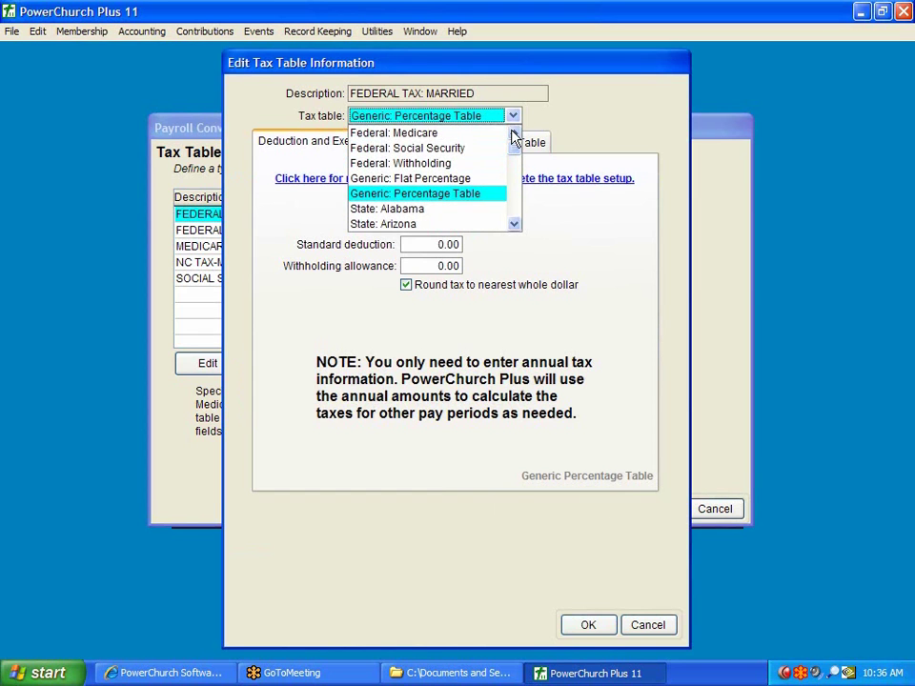
pyautogui.click(479, 168)
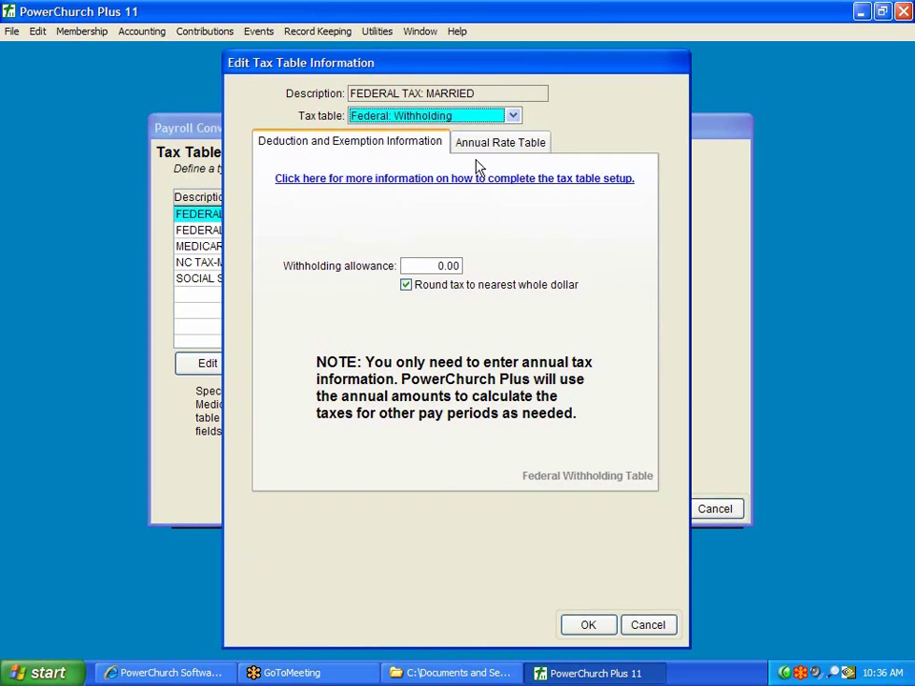
pyautogui.click(599, 624)
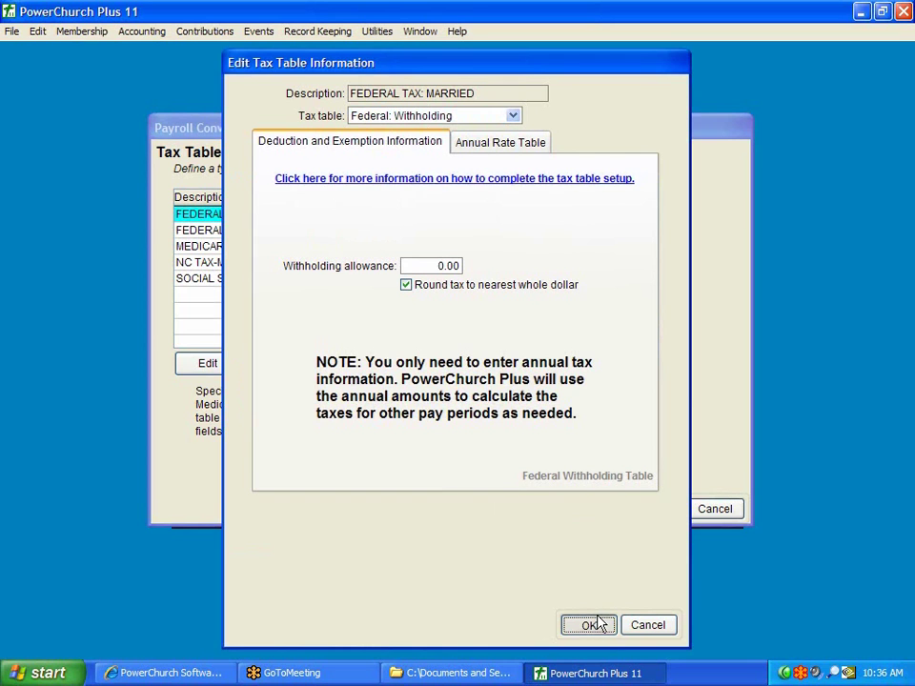
# Set the withholding allowance of the FEDERAL TAX: MARRIED table to 3650 and save the table
pyautogui.click(410, 264)
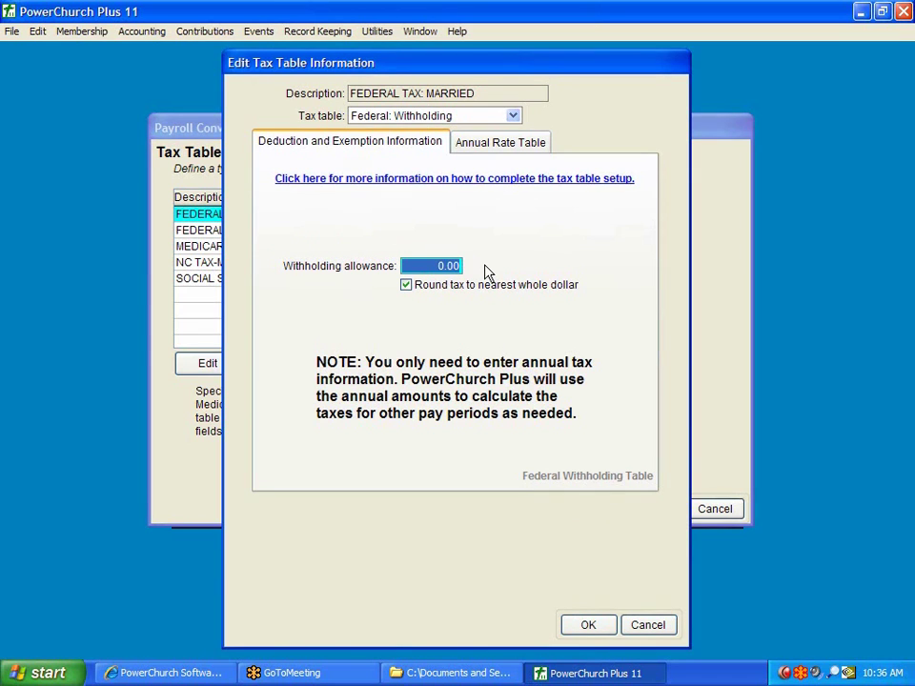
pyautogui.write('3')
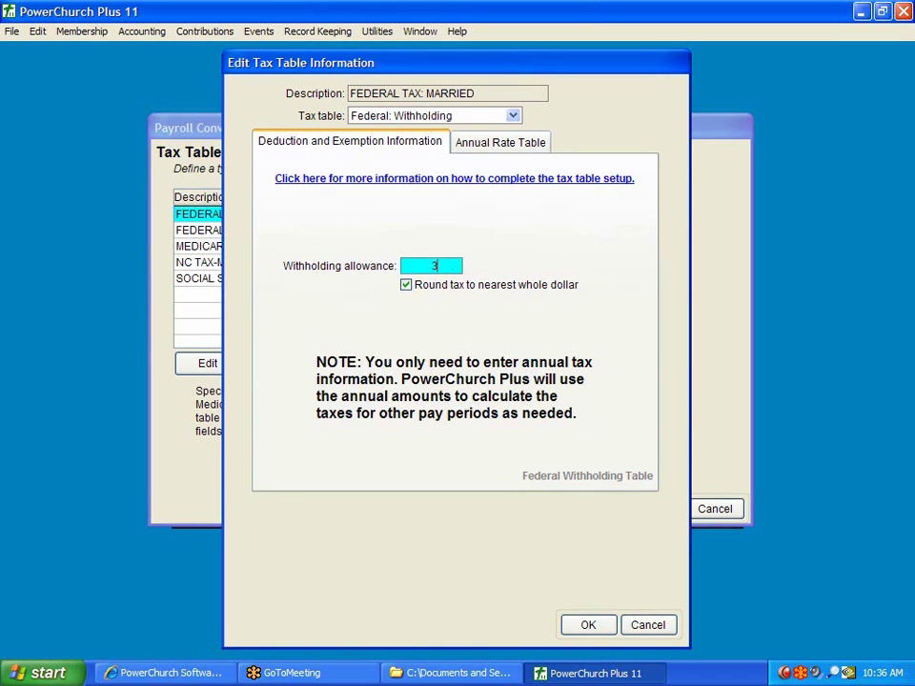
pyautogui.write('650')
pyautogui.click(588, 625)
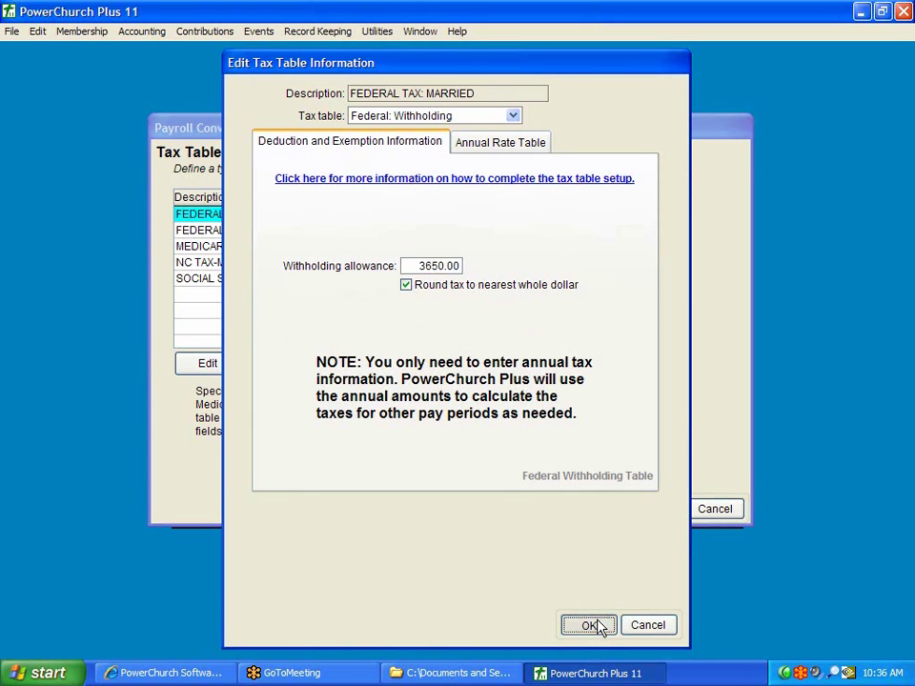
# Edit the FEDERAL TAX: SINGLE table and set its tax table type to Federal: Withholding
pyautogui.click(336, 239)
pyautogui.doubleClick(336, 240)
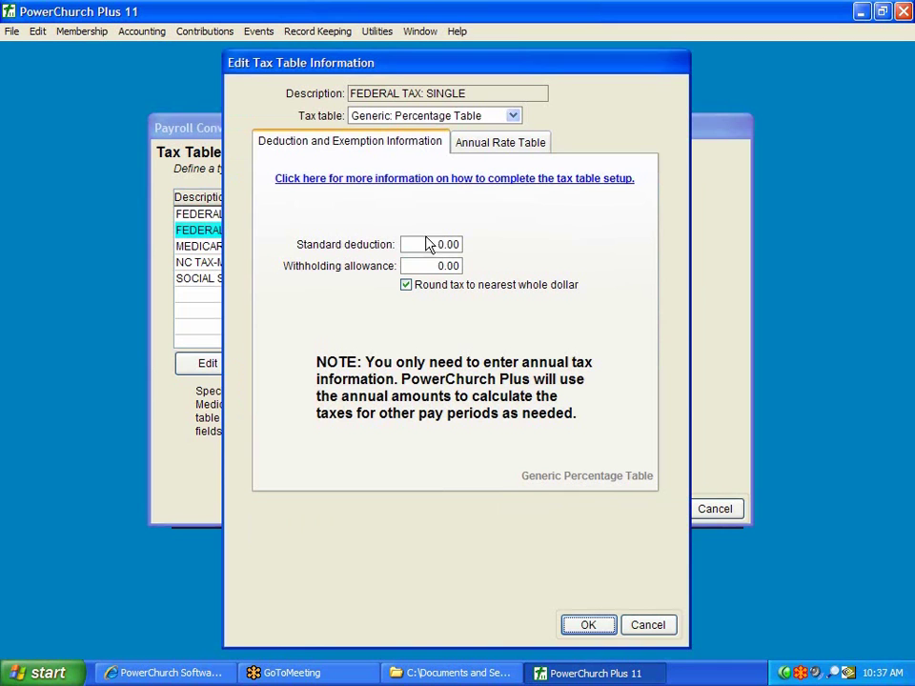
pyautogui.click(513, 117)
pyautogui.click(515, 132)
pyautogui.click(515, 132)
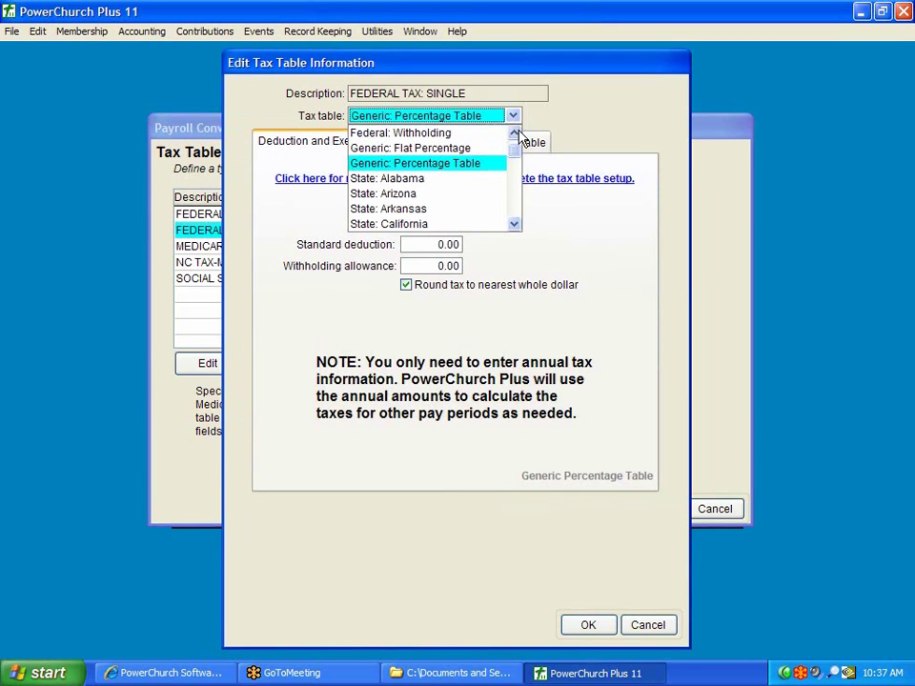
pyautogui.click(514, 132)
pyautogui.click(515, 132)
pyautogui.click(495, 166)
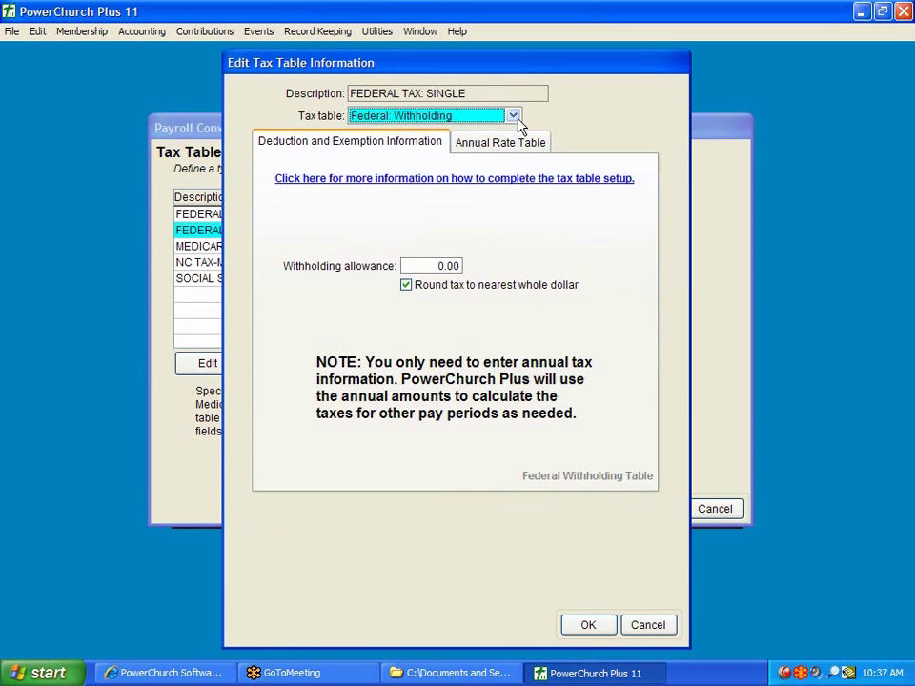
# Try the Generic: Percentage Table type to inspect its deduction fields for FEDERAL TAX: SINGLE, and return to Federal: Withholding
pyautogui.click(512, 117)
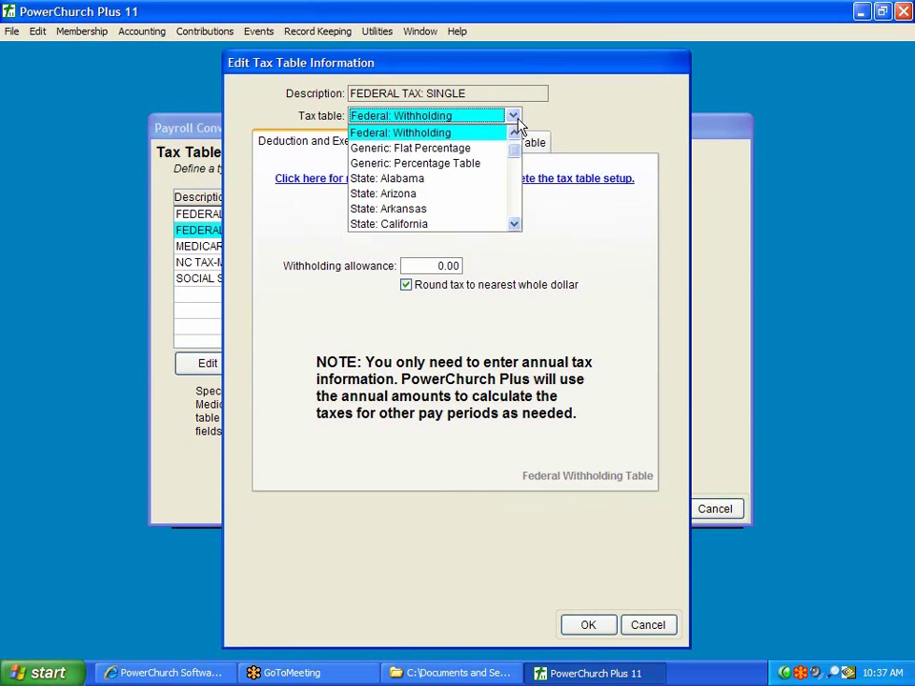
pyautogui.click(503, 167)
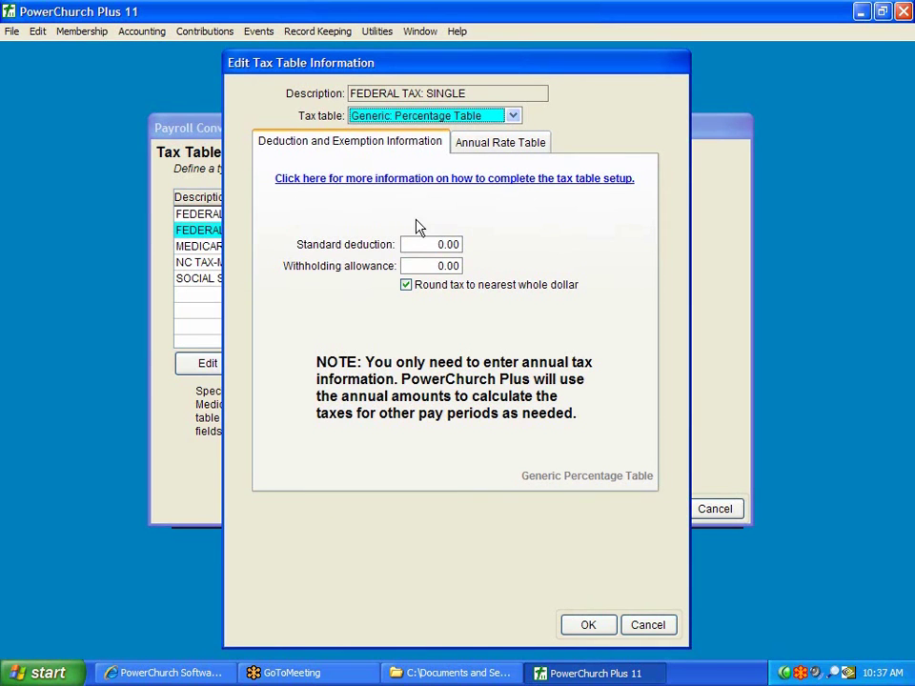
pyautogui.click(420, 244)
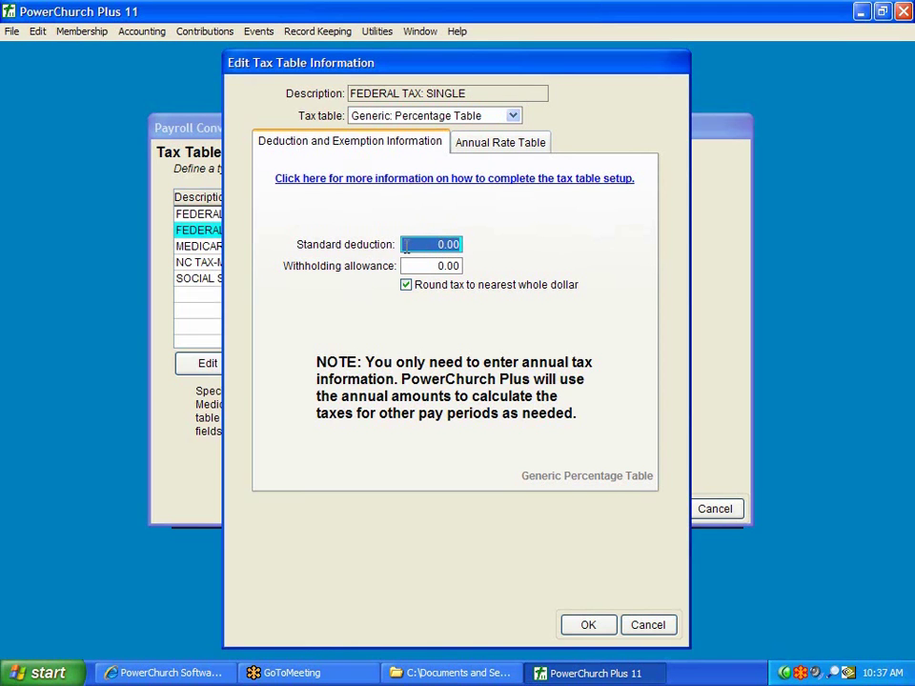
pyautogui.click(514, 117)
pyautogui.scroll(2, 516, 139)
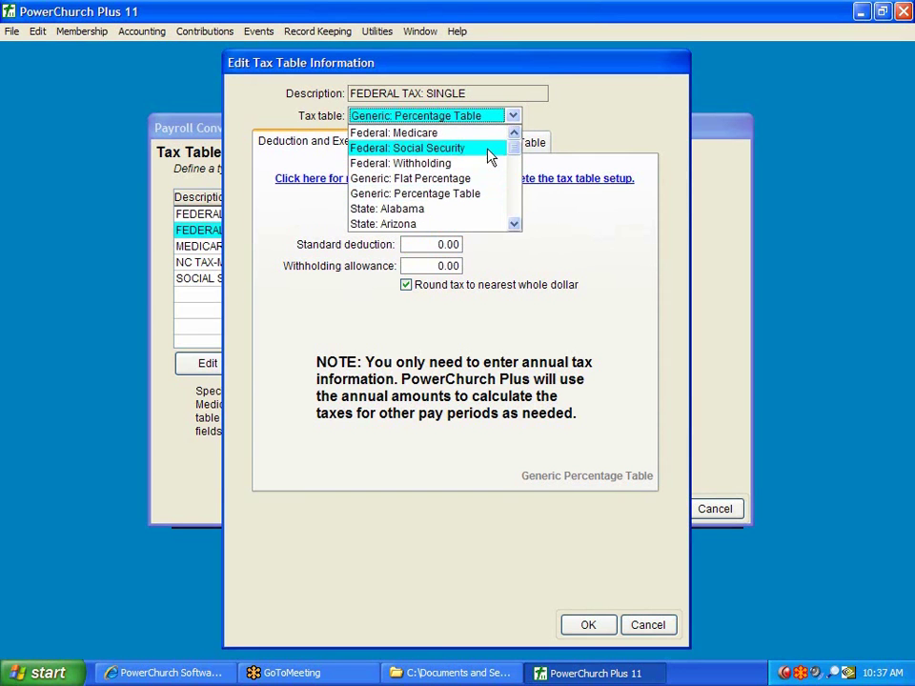
pyautogui.click(485, 169)
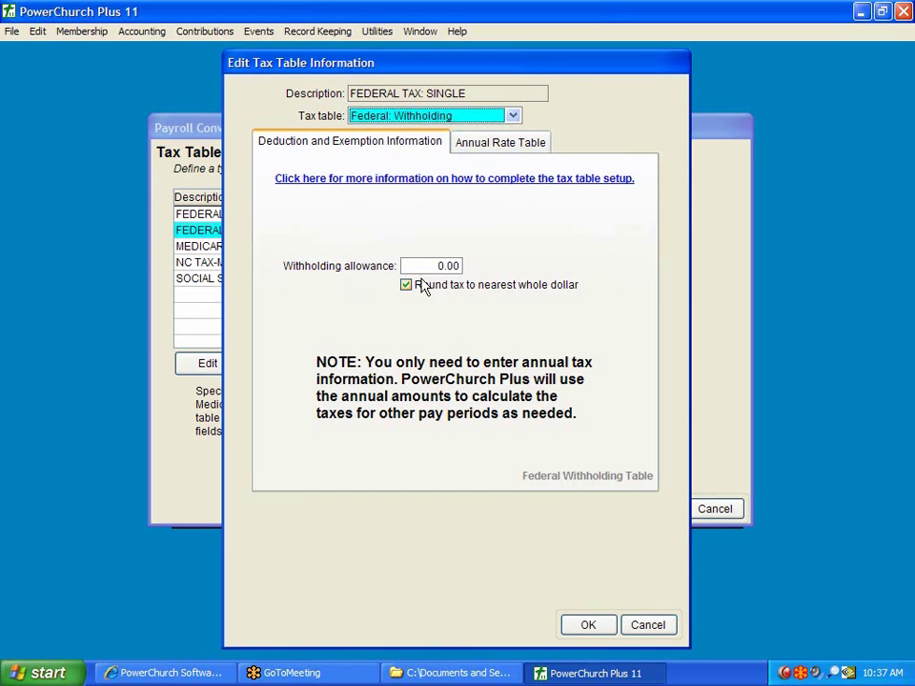
# Set the withholding allowance of the FEDERAL TAX: SINGLE table to 3650 and review its annual rate table
pyautogui.click(465, 267)
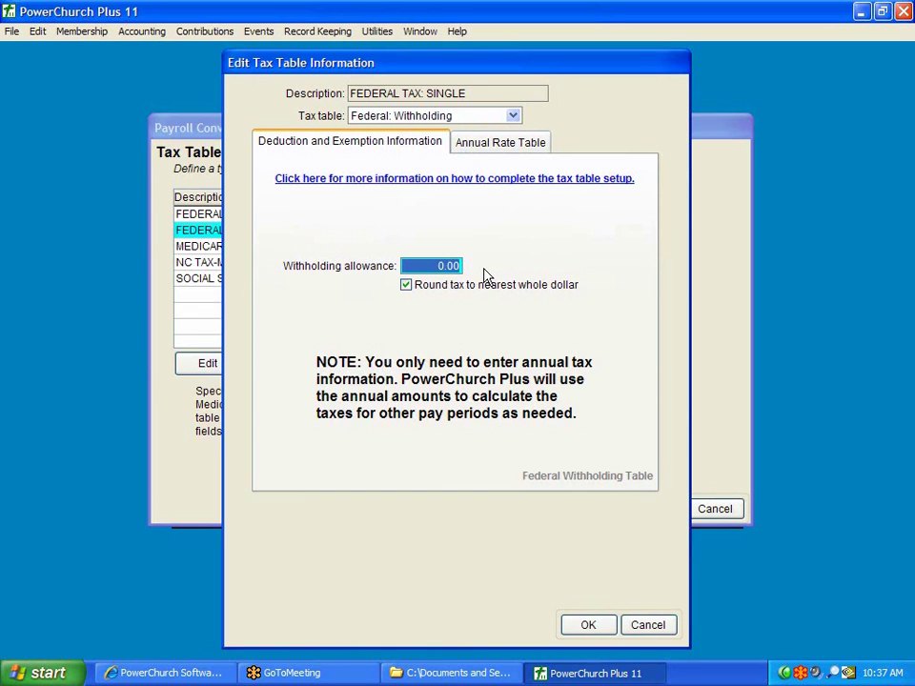
pyautogui.write('3650')
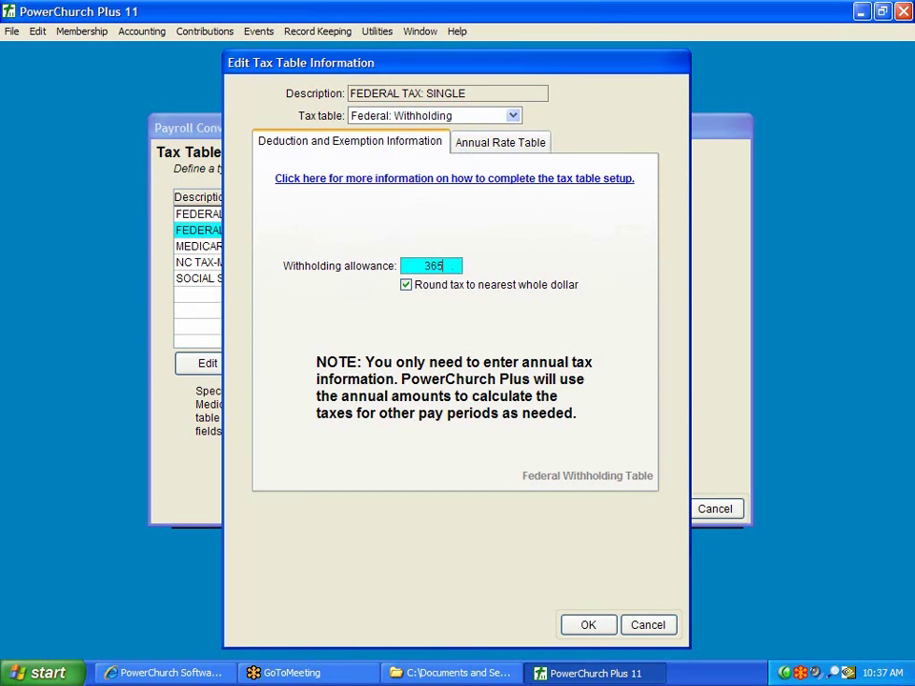
pyautogui.click(487, 145)
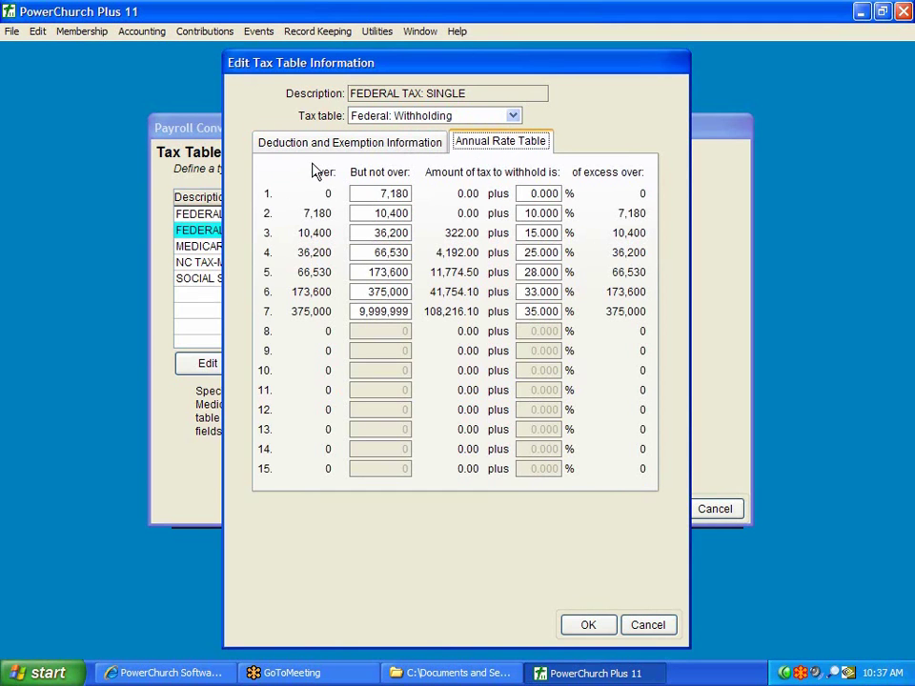
pyautogui.click(408, 145)
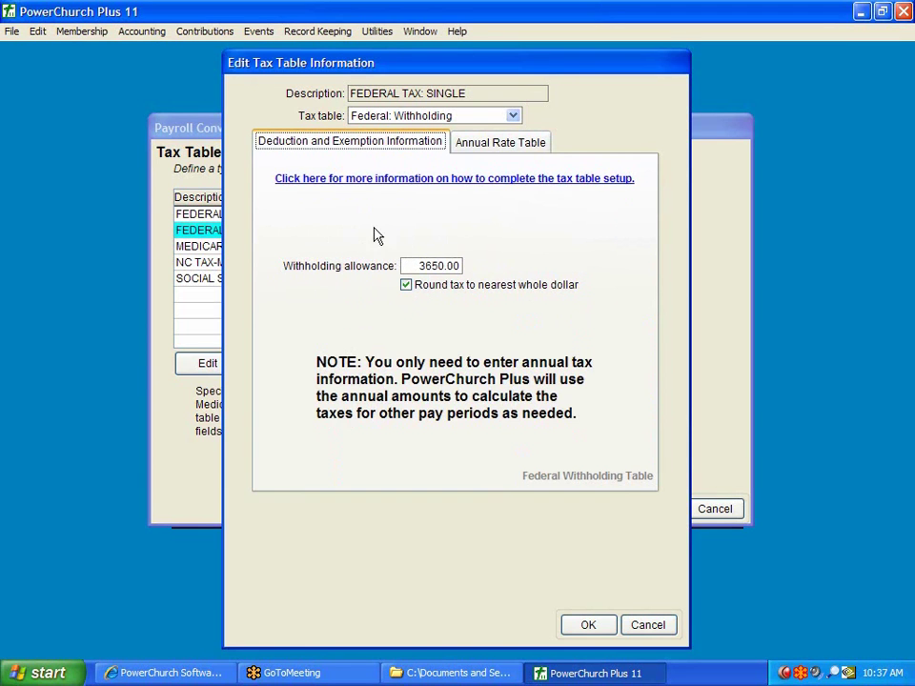
# Save the FEDERAL TAX: SINGLE table, and define the MEDICARE table as Federal: Medicare
pyautogui.click(588, 626)
pyautogui.click(307, 250)
pyautogui.doubleClick(307, 250)
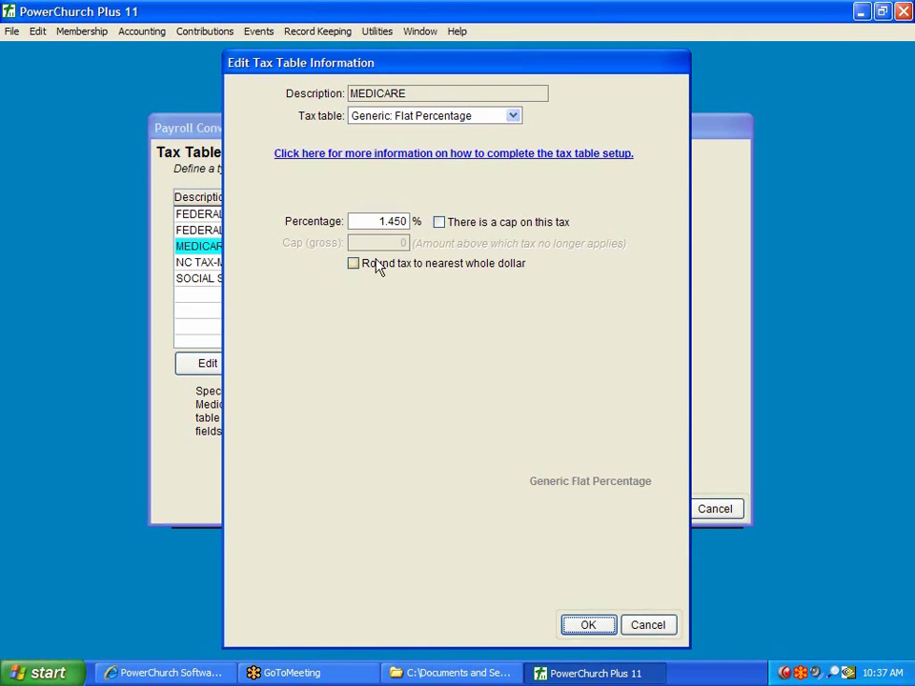
pyautogui.click(435, 115)
pyautogui.click(514, 134)
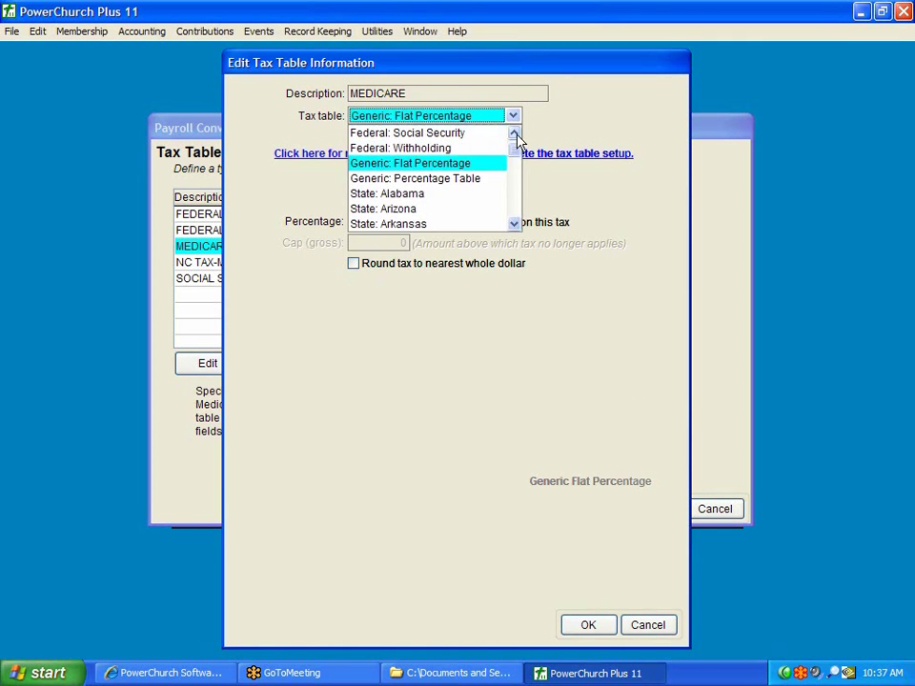
pyautogui.click(514, 134)
pyautogui.click(477, 132)
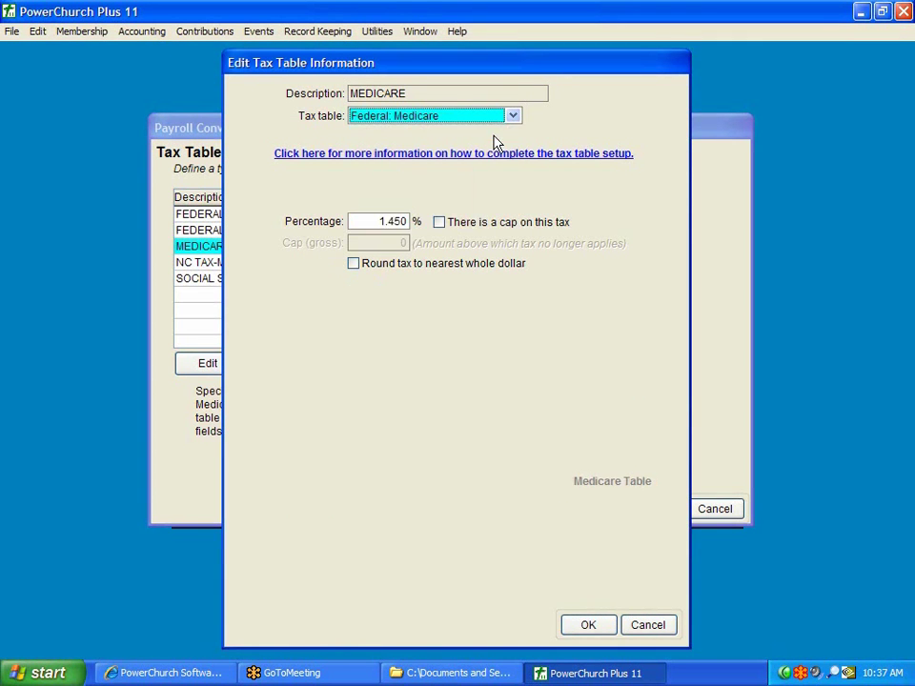
pyautogui.click(604, 625)
# Edit the NC TAX-MARRIED table and set its tax table type to State: North Carolina
pyautogui.doubleClick(362, 270)
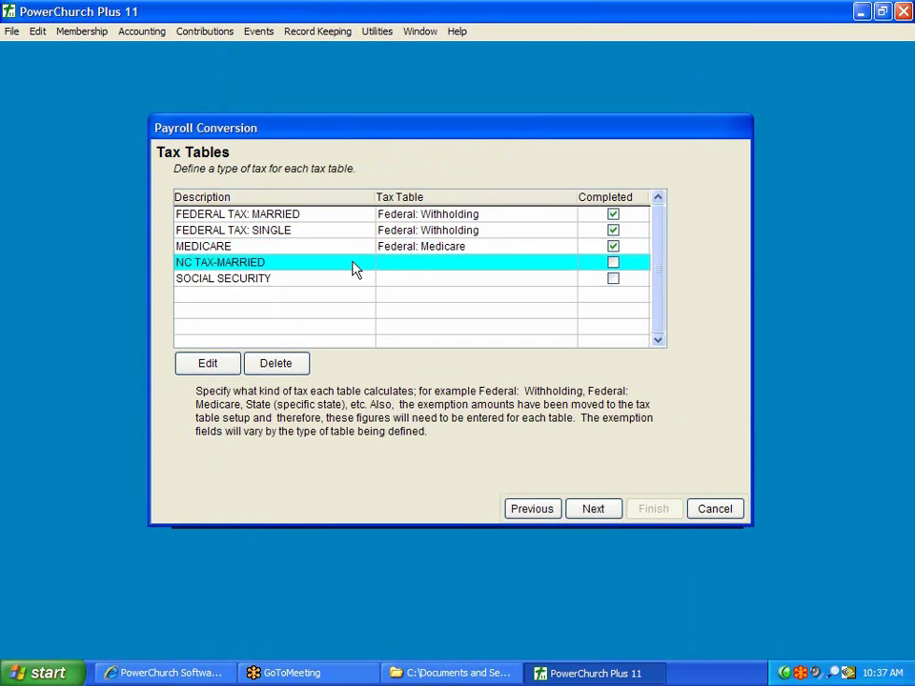
pyautogui.click(505, 116)
pyautogui.scroll(-6, 516, 187)
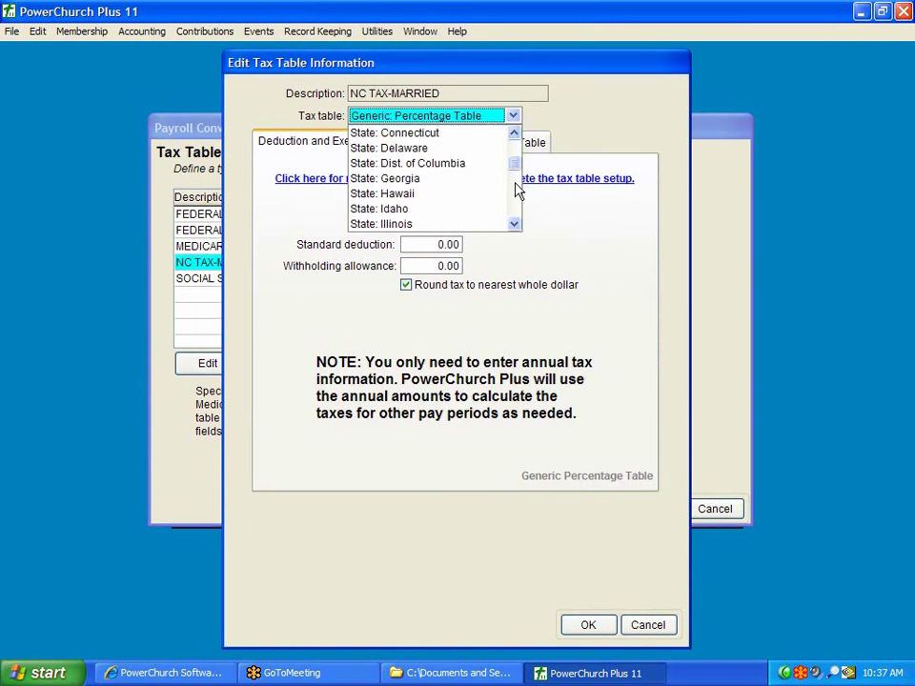
pyautogui.click(514, 225)
pyautogui.scroll(-2, 515, 225)
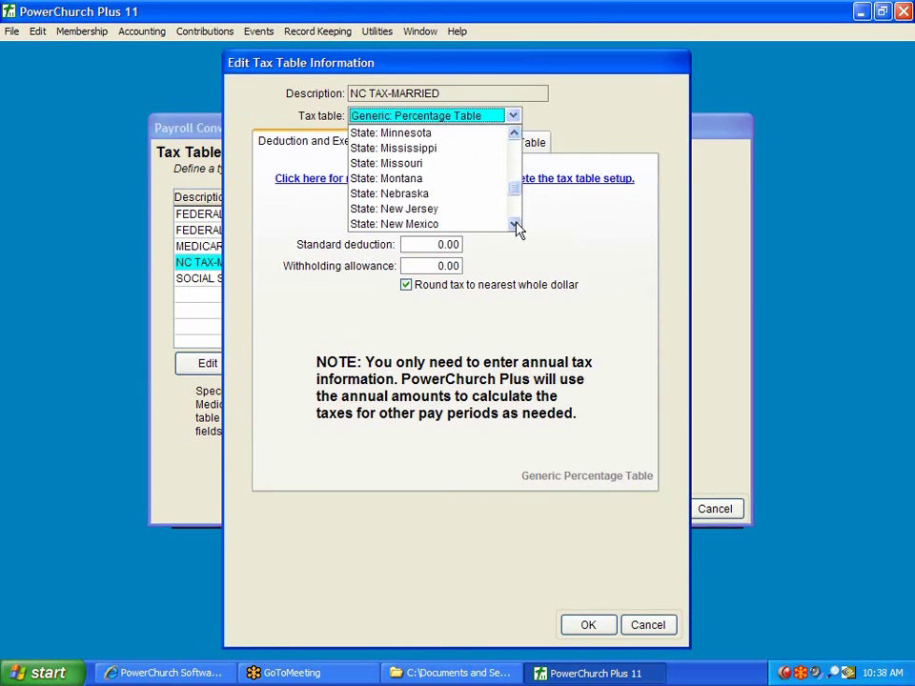
pyautogui.click(453, 212)
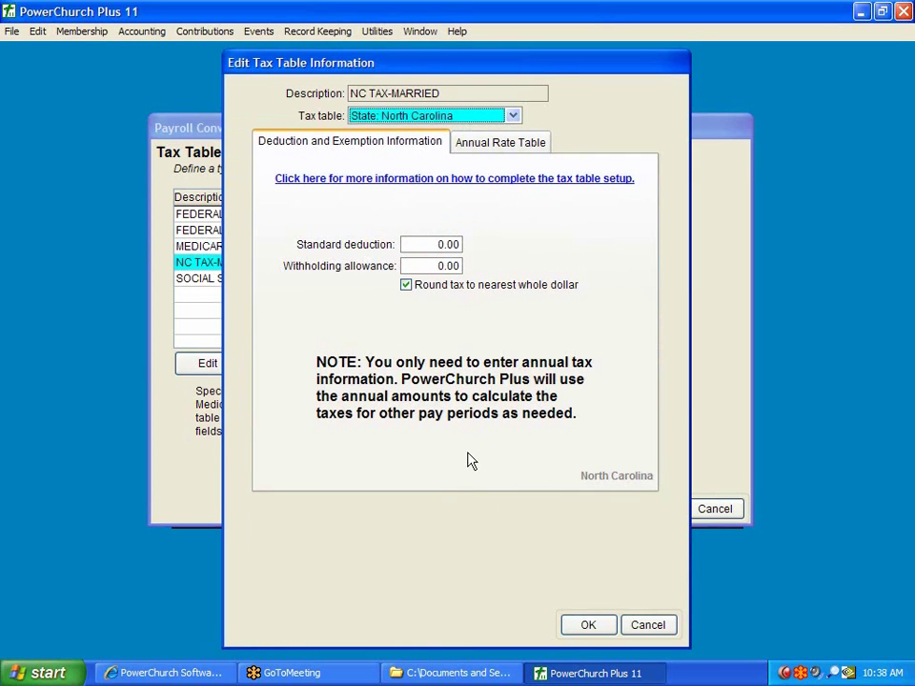
# Set the standard deduction to 3000 and the withholding allowance to 2500 for NC TAX-MARRIED, and save the table
pyautogui.click(405, 244)
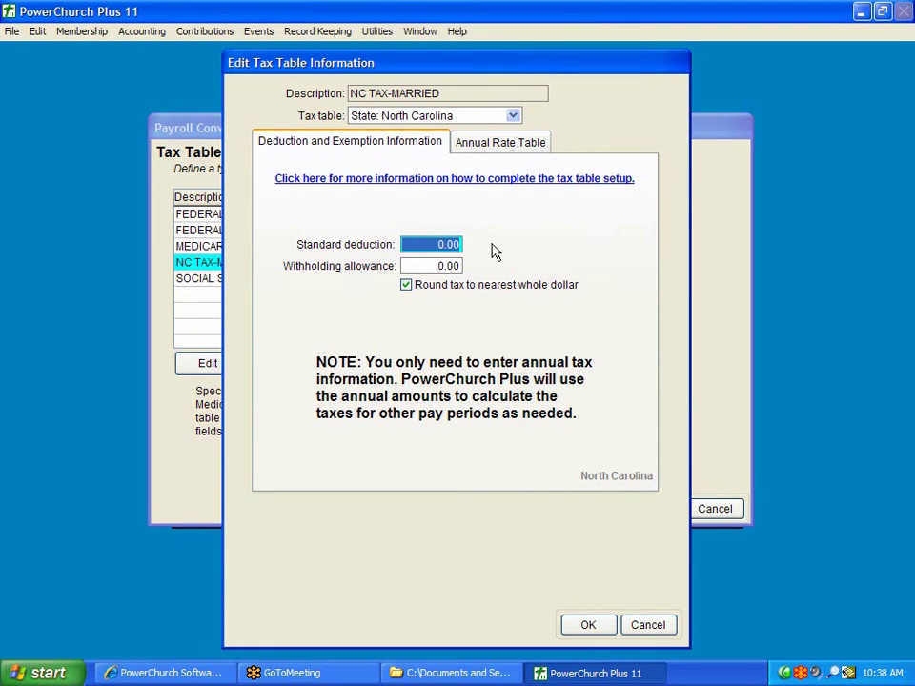
pyautogui.write('3000')
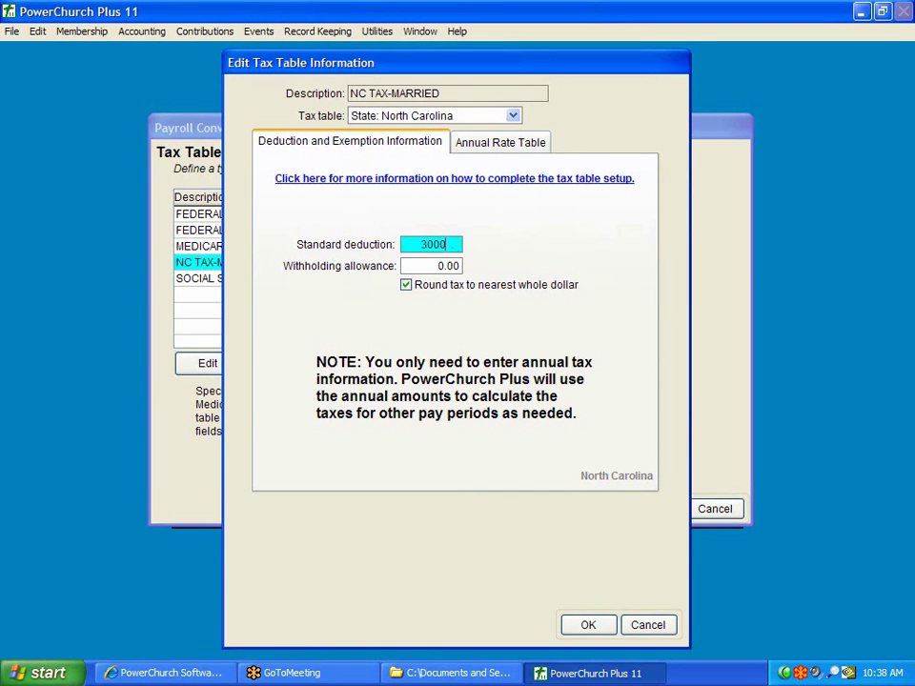
pyautogui.press('Tab')
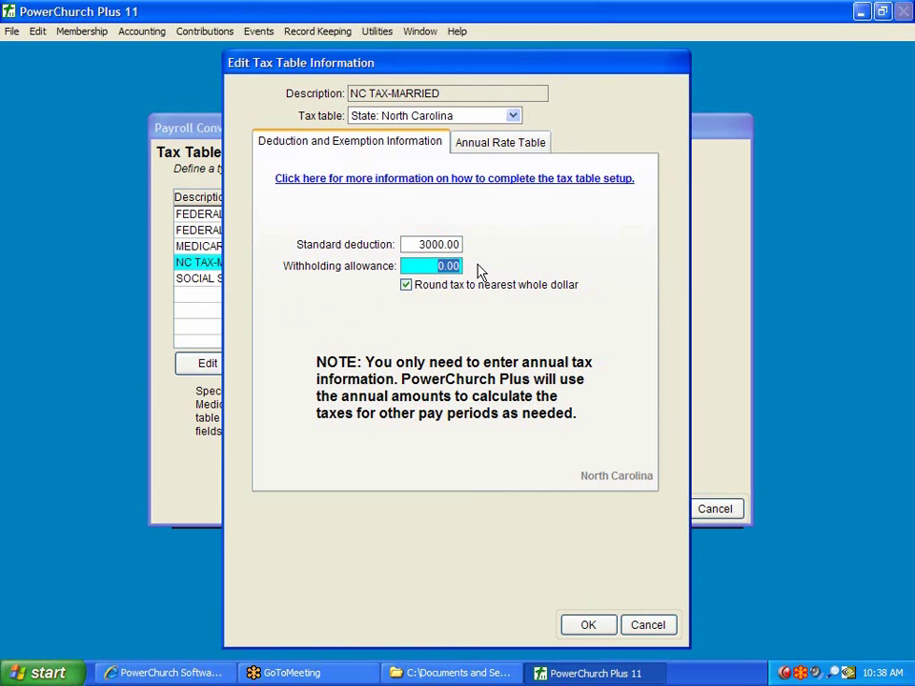
pyautogui.write('2.50')
pyautogui.press('Tab')
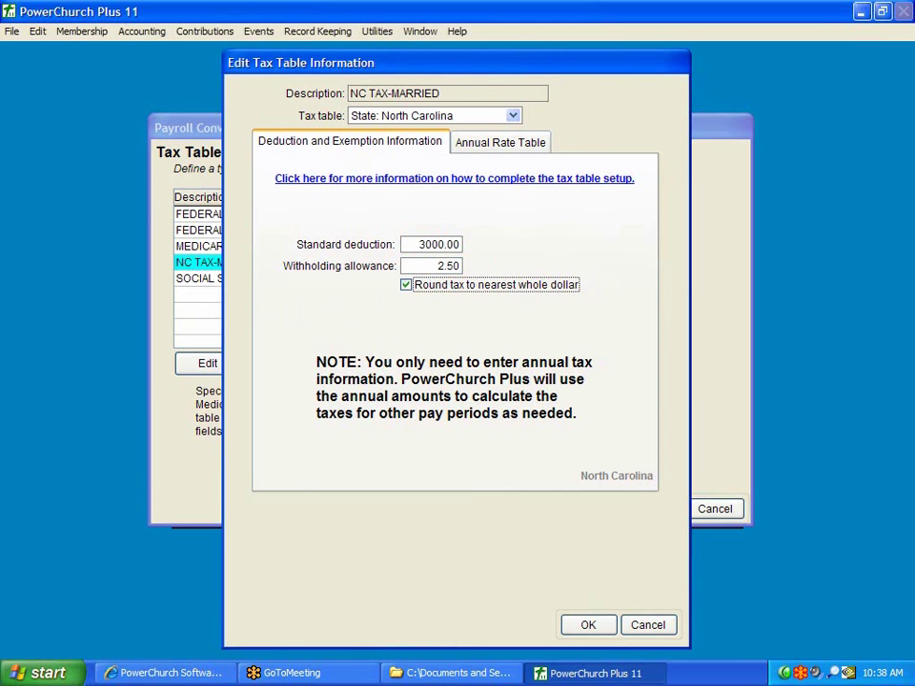
pyautogui.click(403, 268)
pyautogui.write('2500')
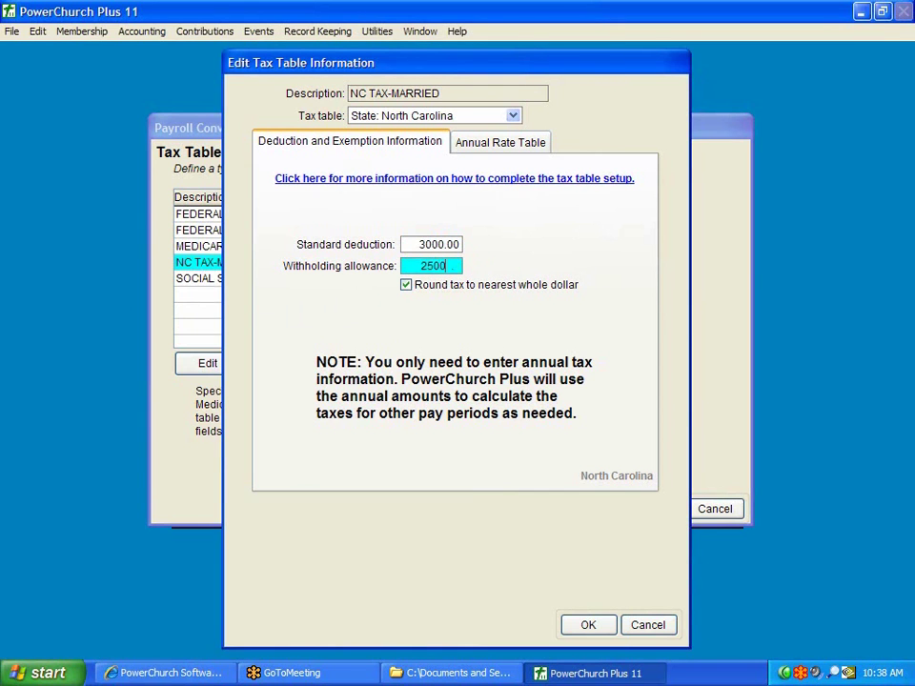
pyautogui.click(593, 628)
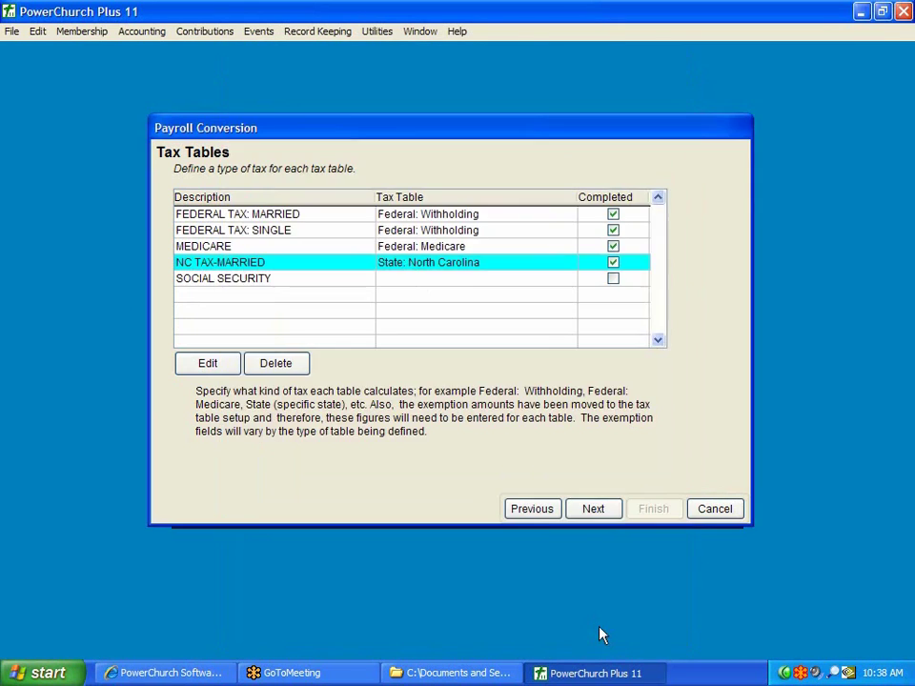
# Define the SOCIAL SECURITY table as Federal: Social Security, save it and continue to the tax and deduction items
pyautogui.doubleClick(363, 280)
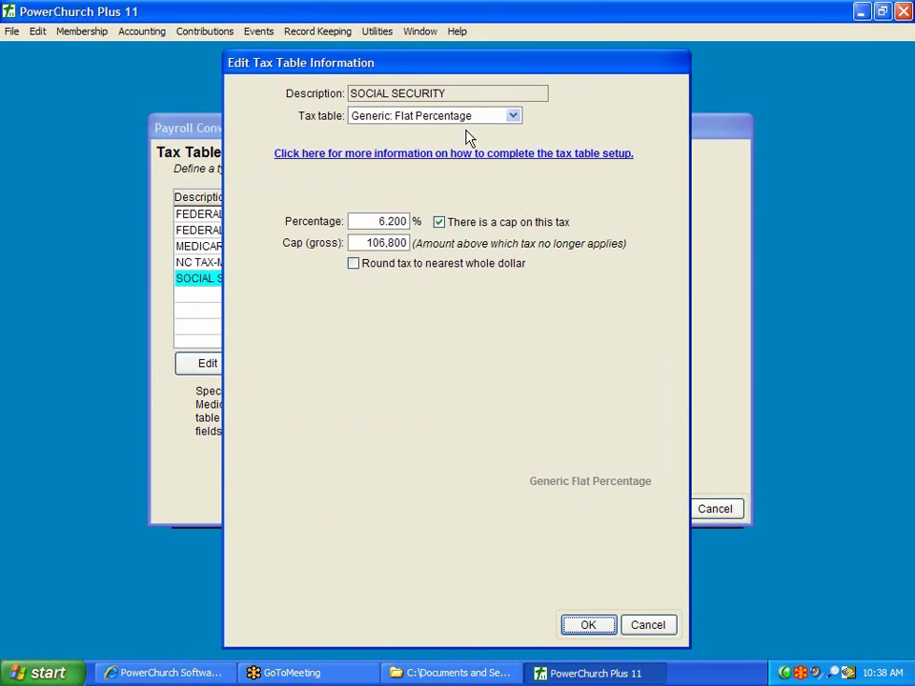
pyautogui.click(474, 117)
pyautogui.scroll(3, 514, 134)
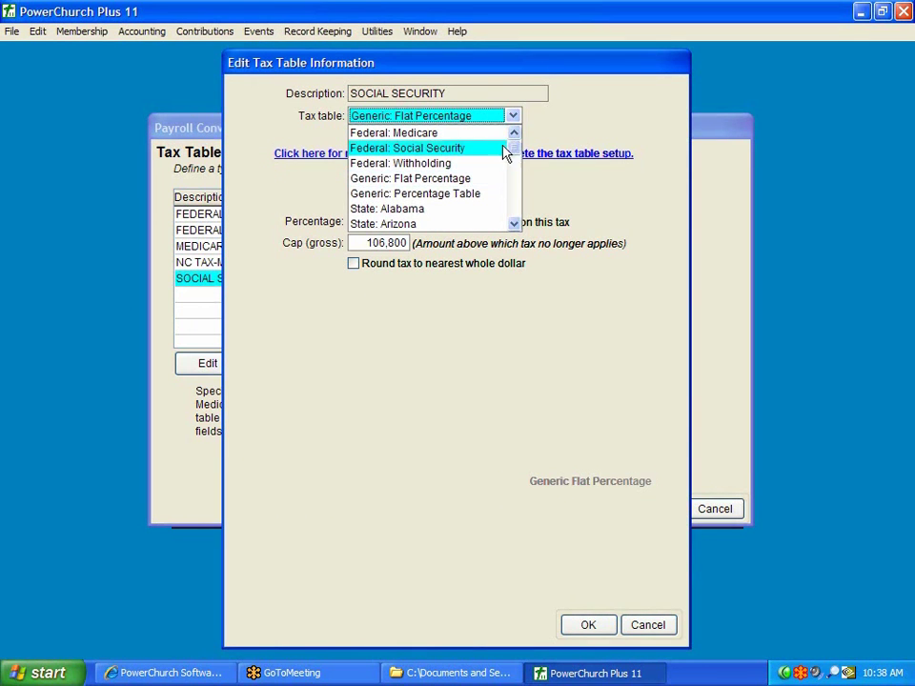
pyautogui.click(477, 149)
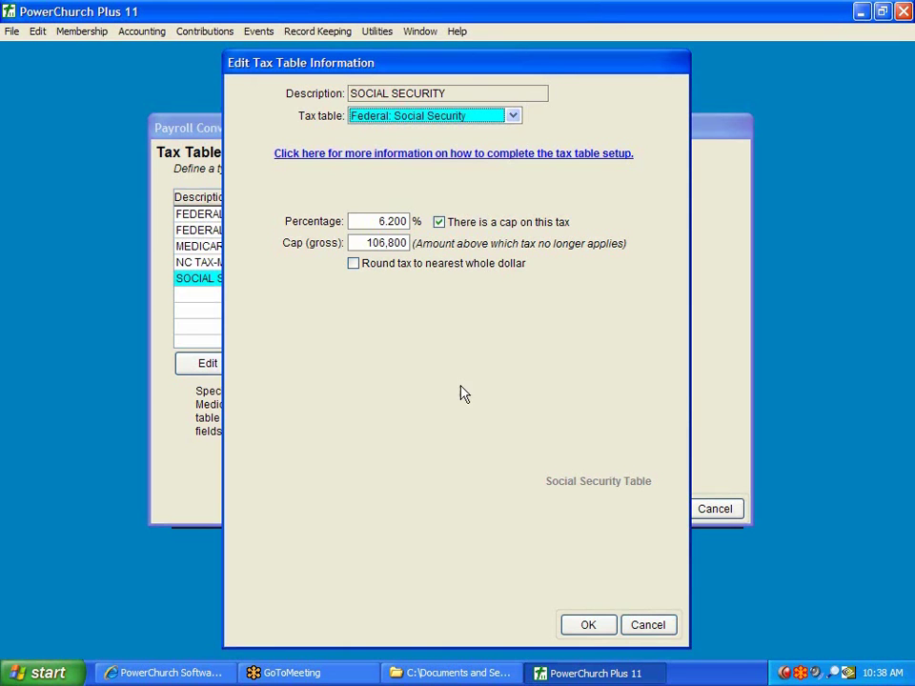
pyautogui.click(589, 629)
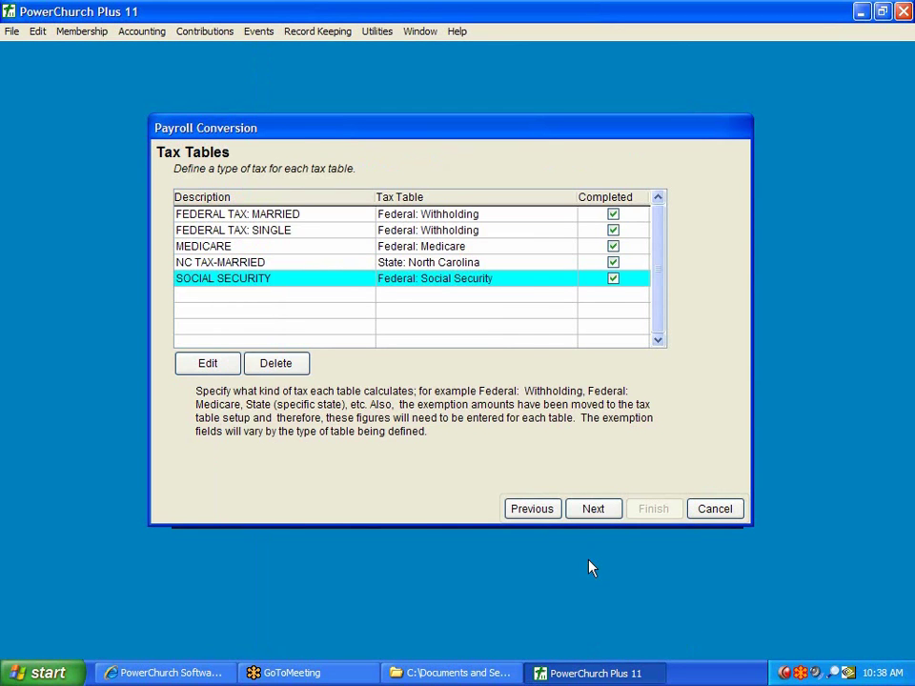
pyautogui.click(593, 510)
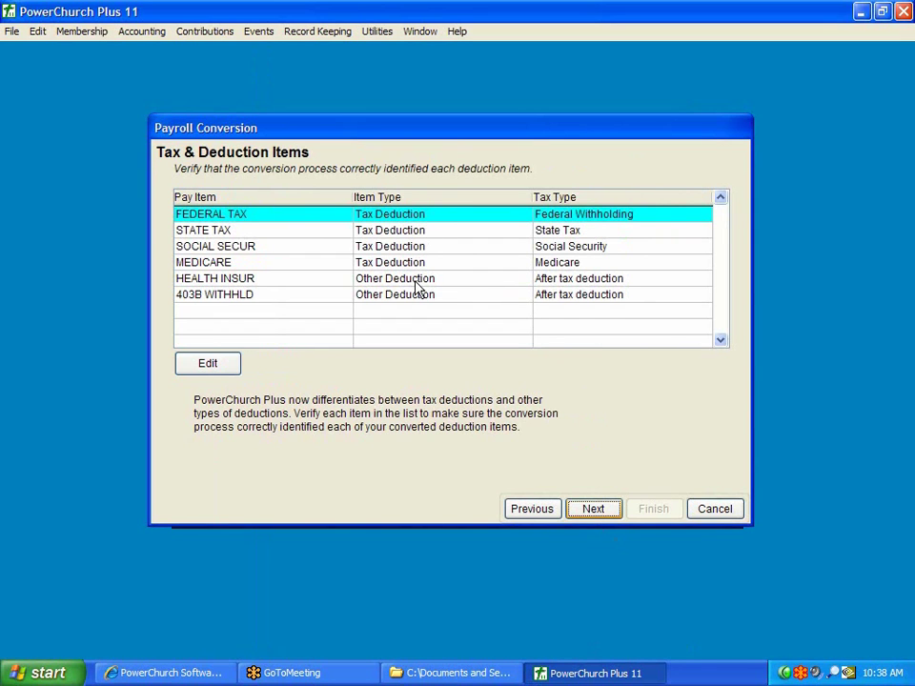
# Set the tax option of the 403B WITHHLD deduction to Pre-tax deduction and save the item
pyautogui.click(454, 298)
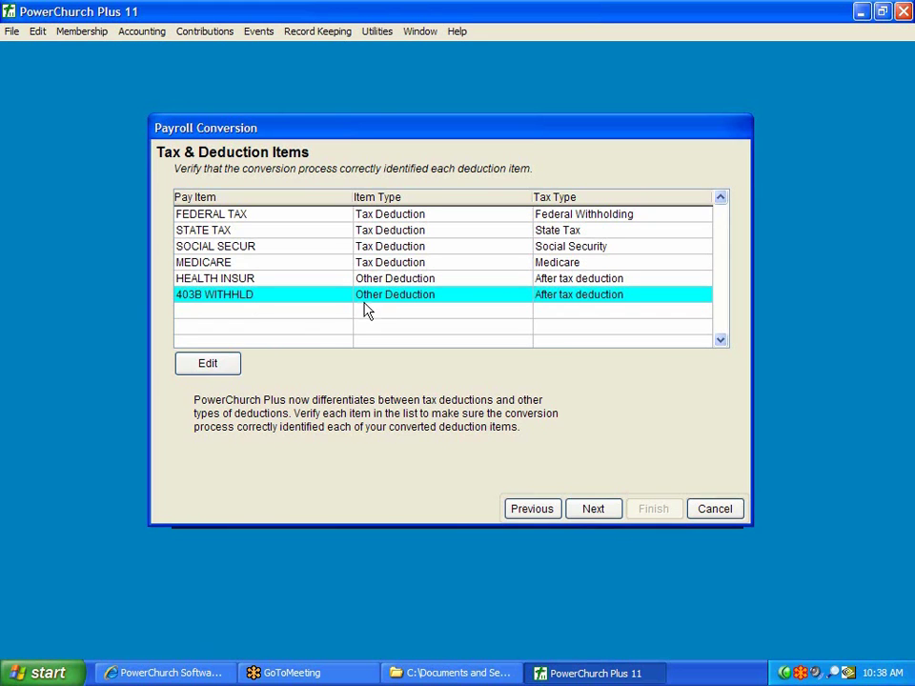
pyautogui.click(224, 363)
pyautogui.click(474, 382)
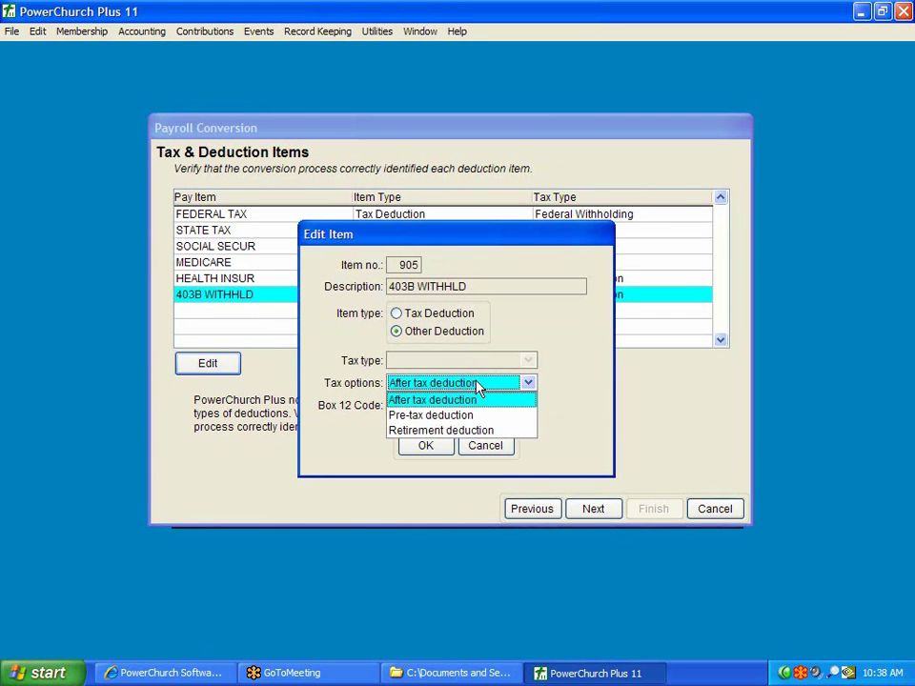
pyautogui.click(477, 416)
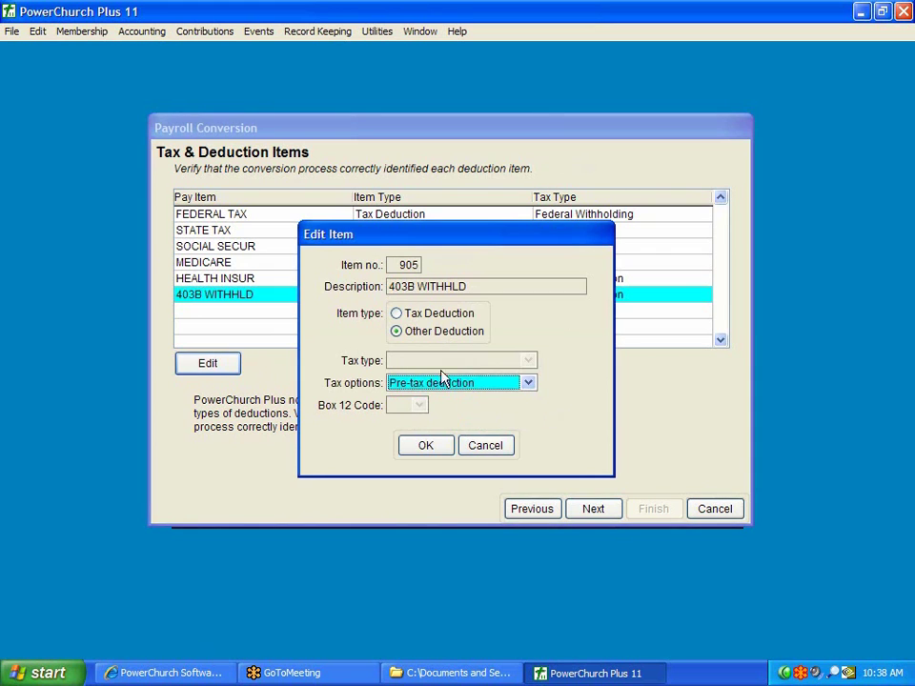
pyautogui.click(431, 447)
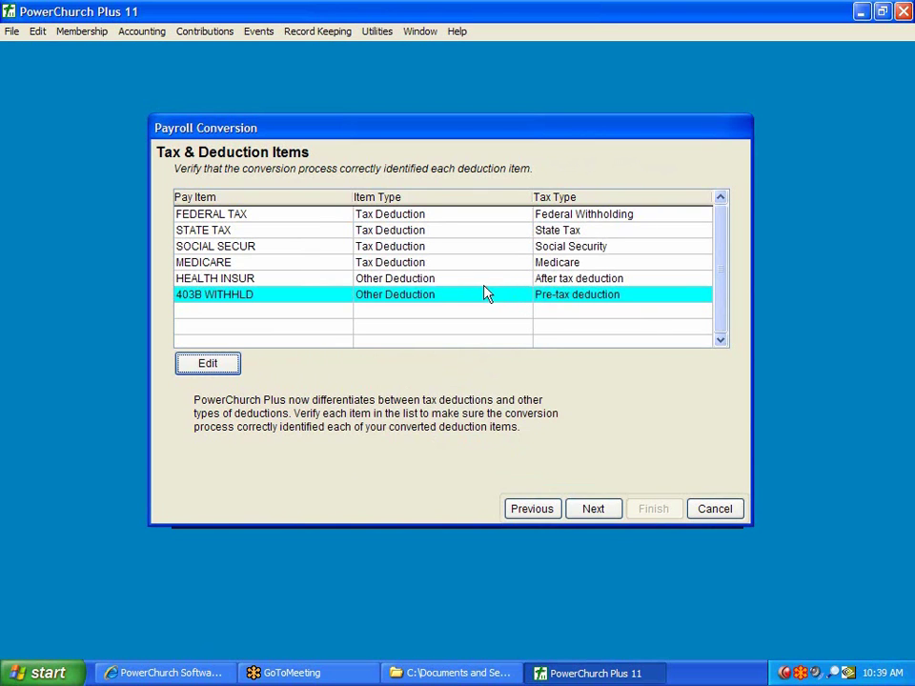
# Review the item type and tax type of each tax and deduction item from FEDERAL TAX to 403B WITHHLD
pyautogui.click(457, 216)
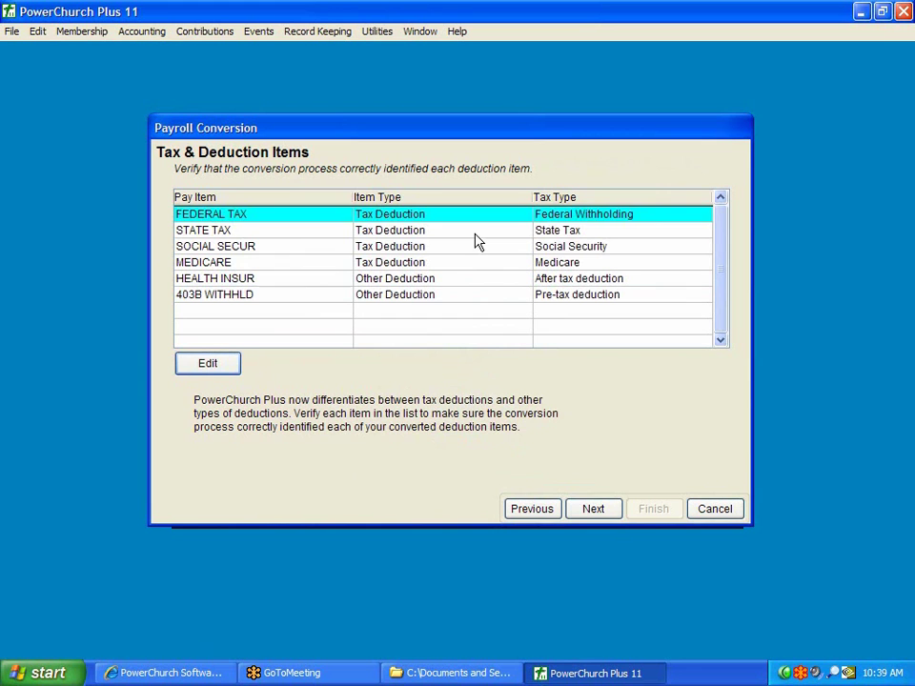
pyautogui.click(452, 233)
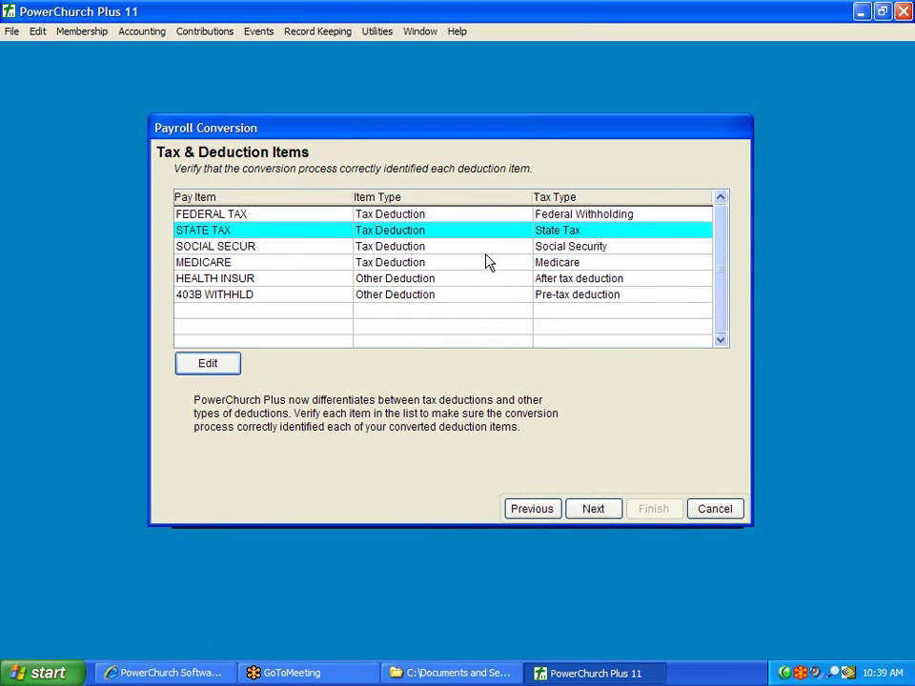
pyautogui.click(463, 248)
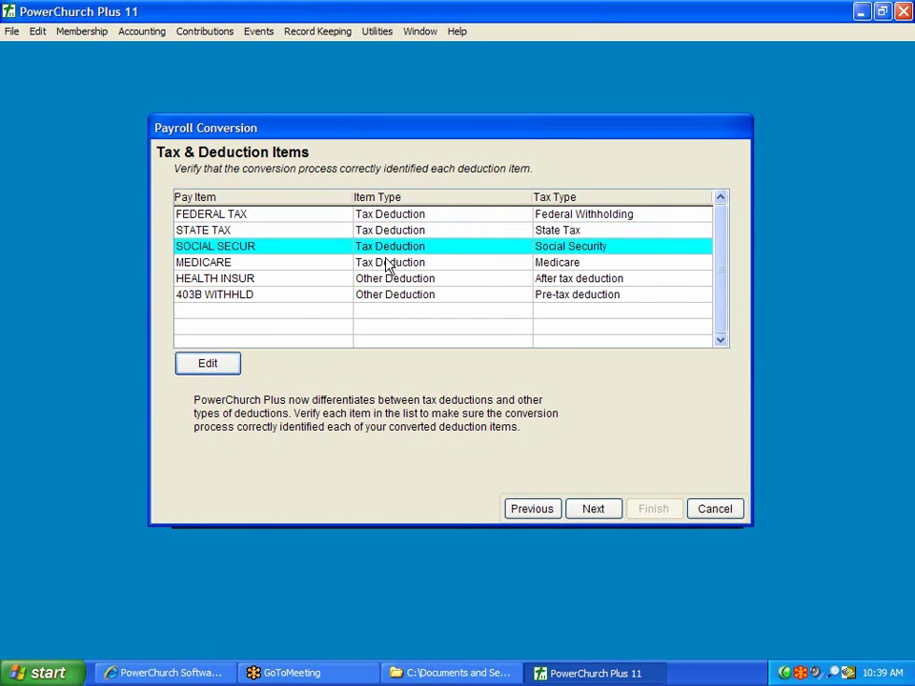
pyautogui.click(445, 266)
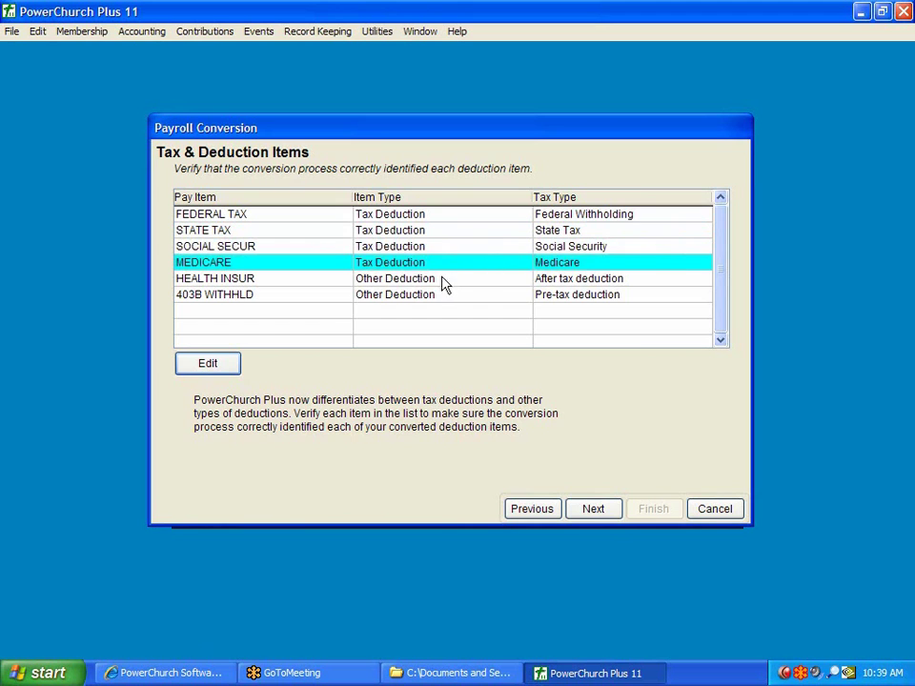
pyautogui.click(443, 280)
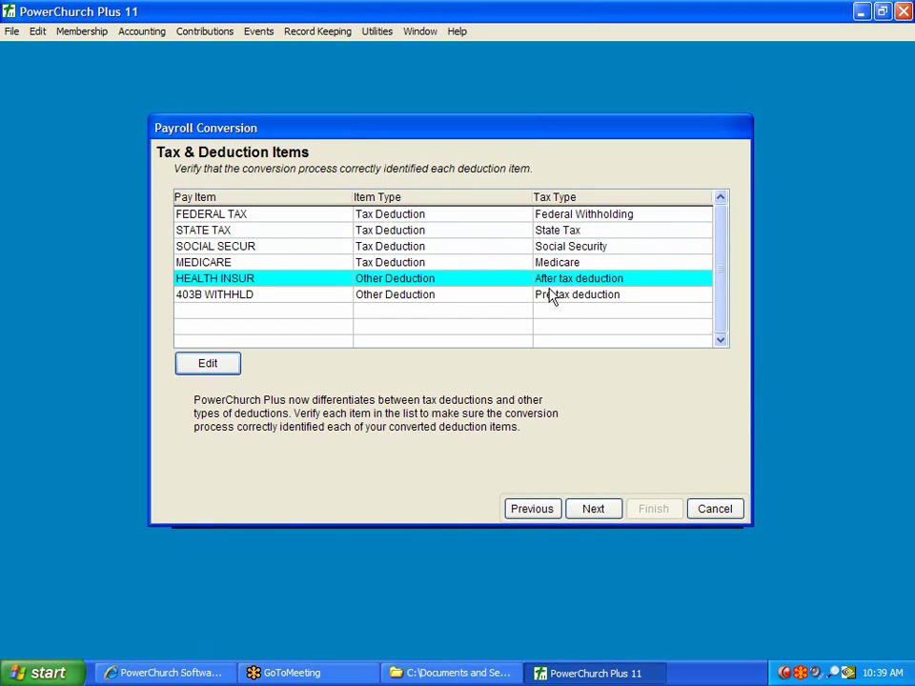
pyautogui.click(474, 296)
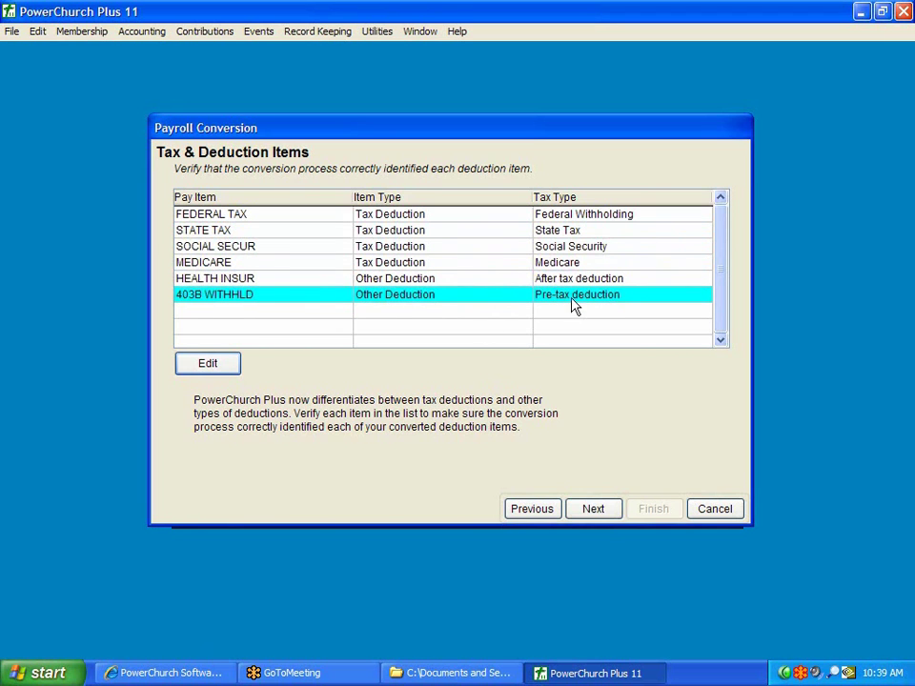
# Set 403B WITHHLD to Retirement deduction with Box 12 code E (403b elective deferral) and save the item
pyautogui.doubleClick(520, 302)
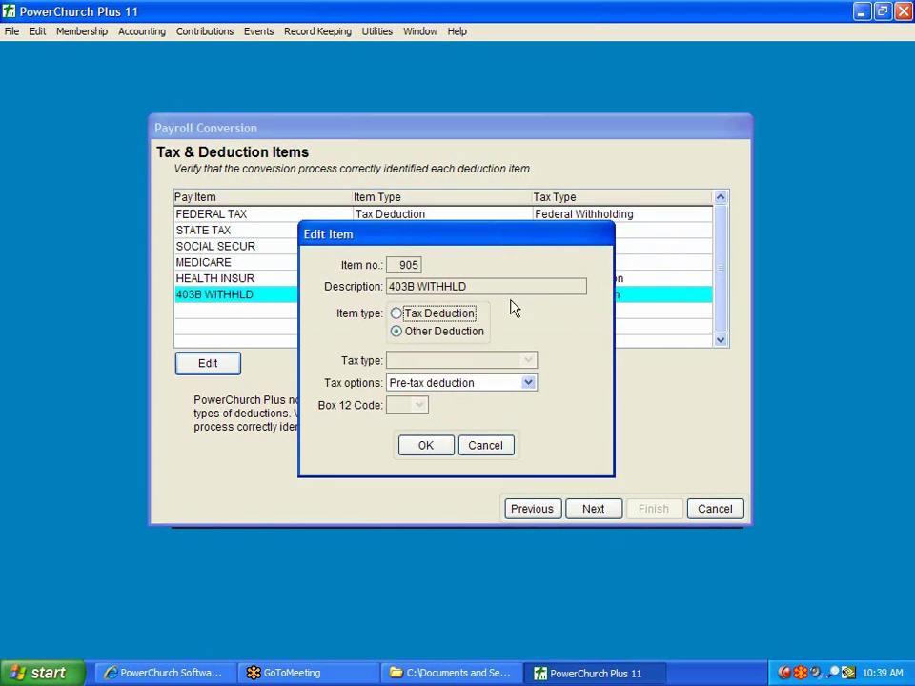
pyautogui.click(492, 384)
pyautogui.click(490, 430)
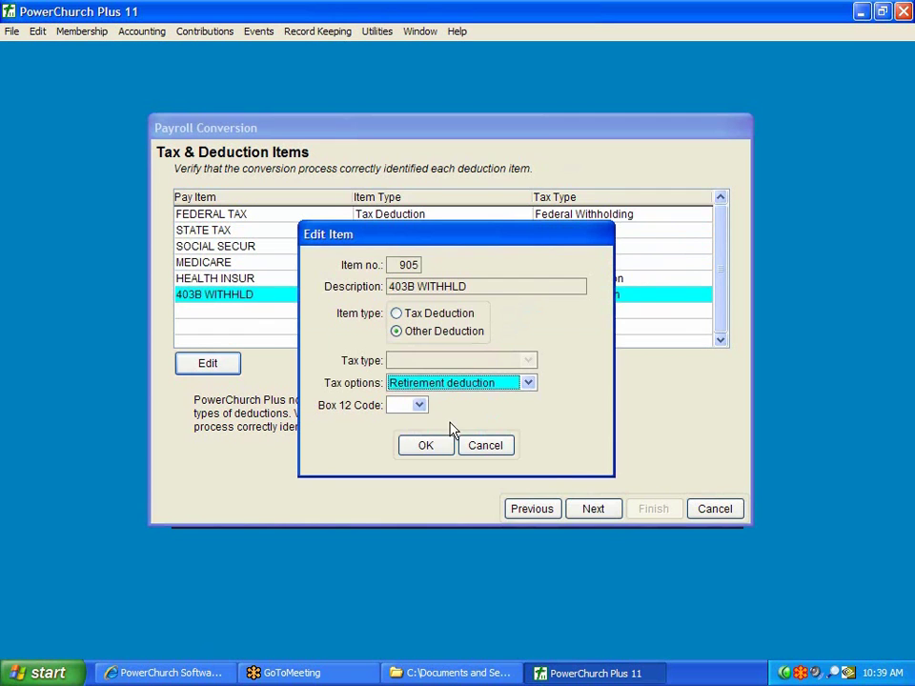
pyautogui.click(420, 407)
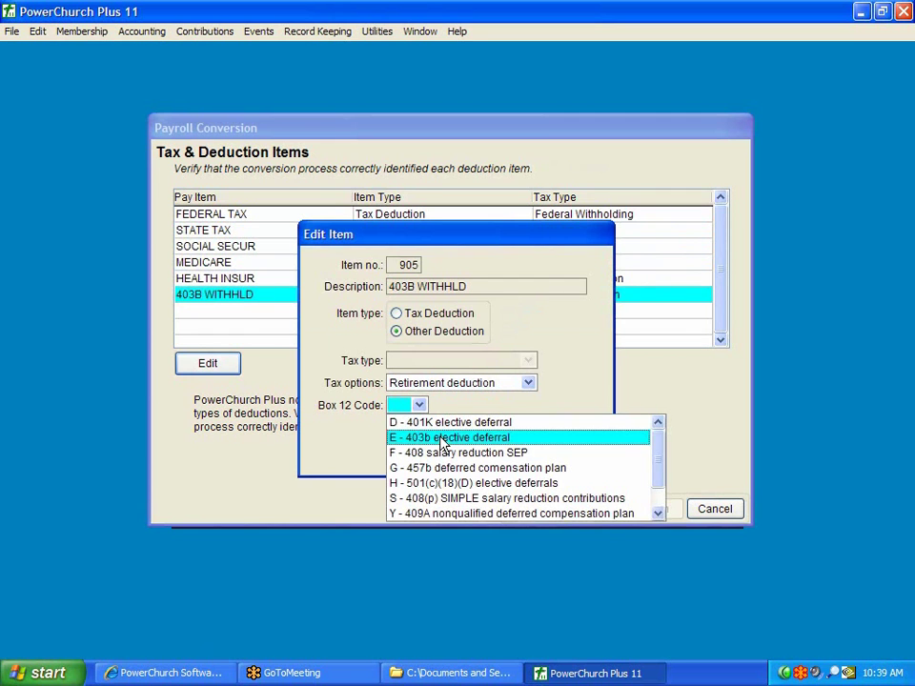
pyautogui.click(441, 437)
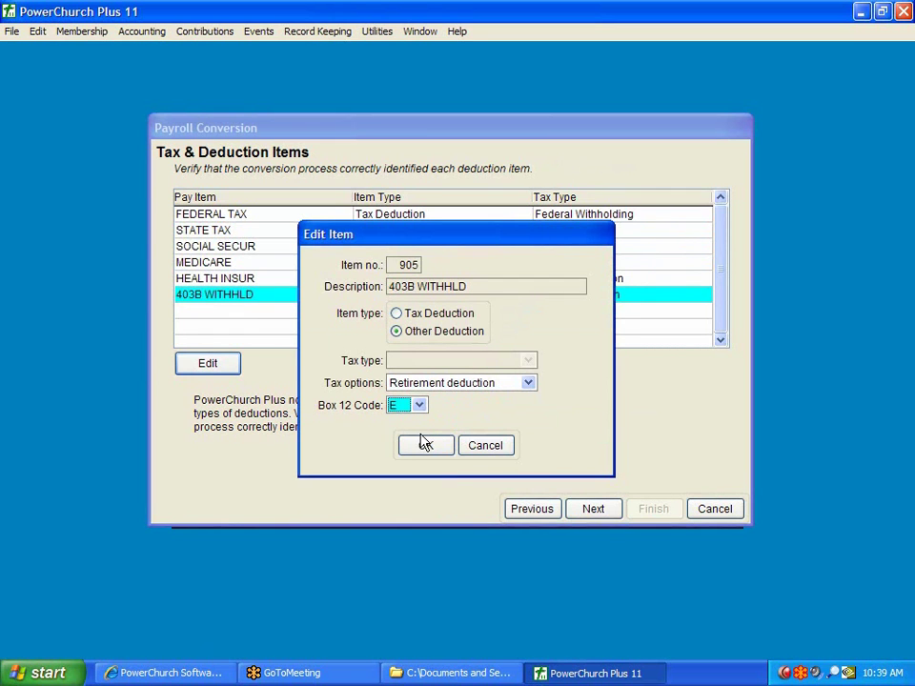
pyautogui.click(426, 446)
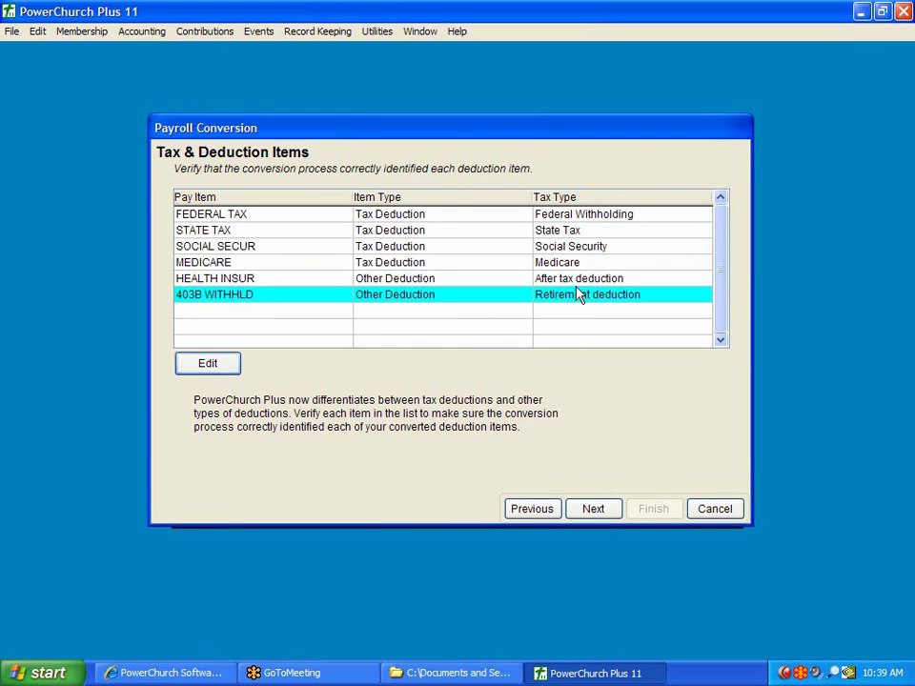
# Continue to the employer liability items and save SOCSEC-EMPLR as a Tax Item with tax type Social Security
pyautogui.click(592, 511)
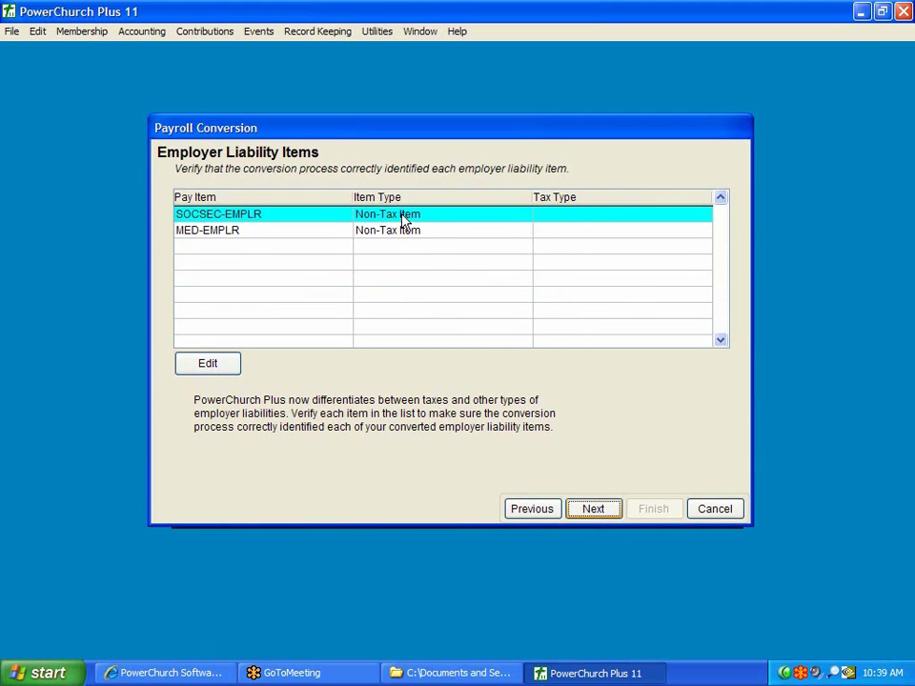
pyautogui.click(227, 366)
pyautogui.click(419, 315)
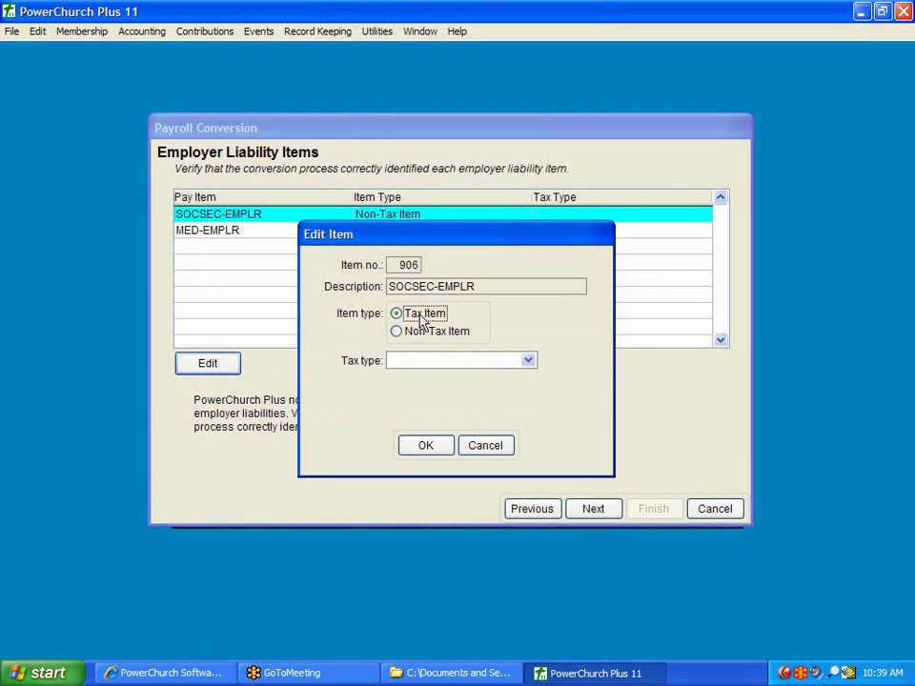
pyautogui.click(452, 365)
pyautogui.click(448, 426)
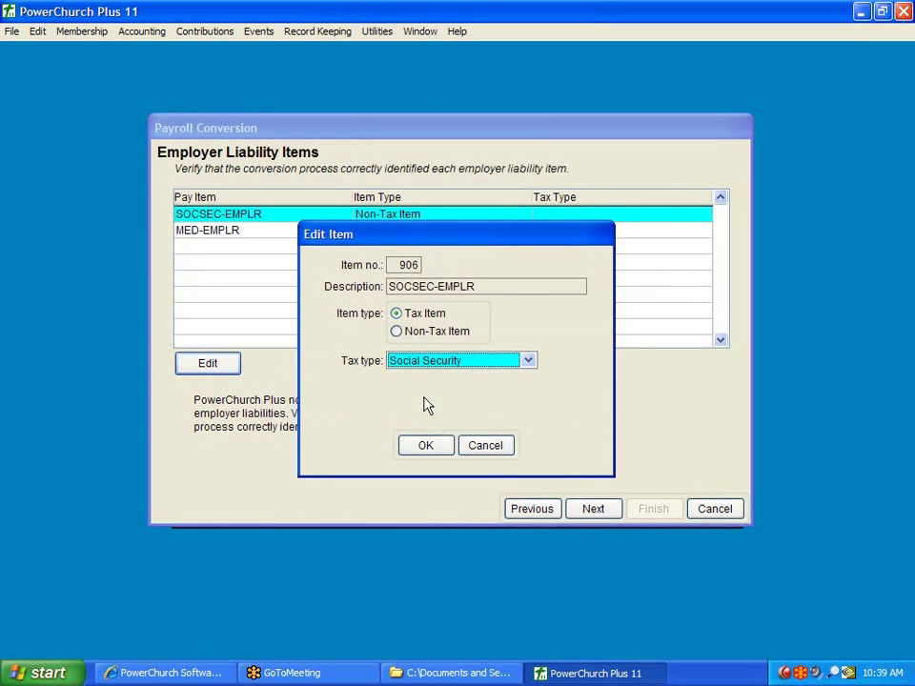
pyautogui.click(441, 445)
# Define the MED-EMPLR employer liability as a Tax Item with tax type Medicare and save it
pyautogui.doubleClick(425, 241)
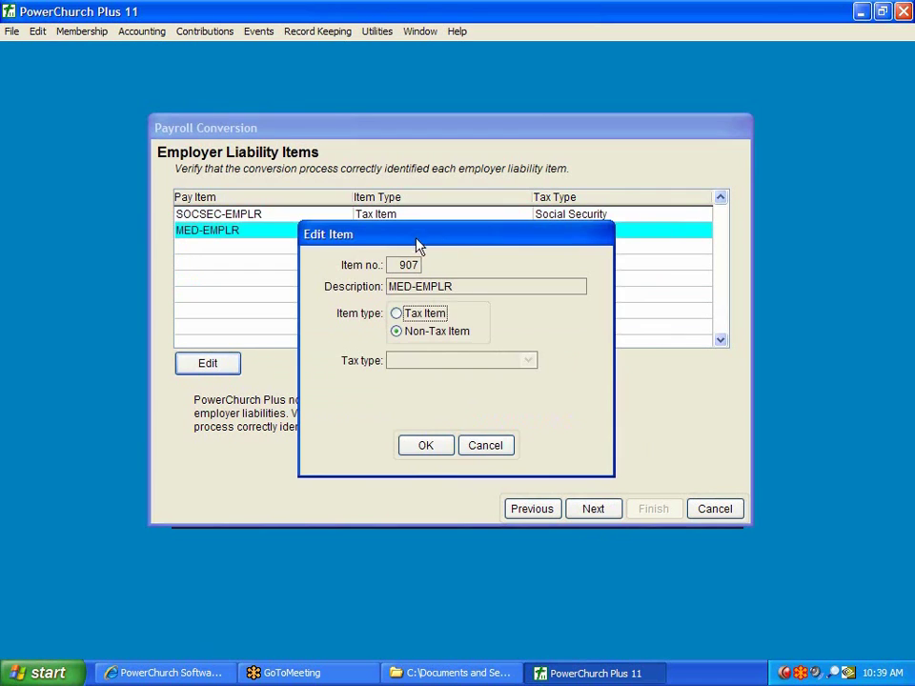
pyautogui.click(408, 314)
pyautogui.click(441, 360)
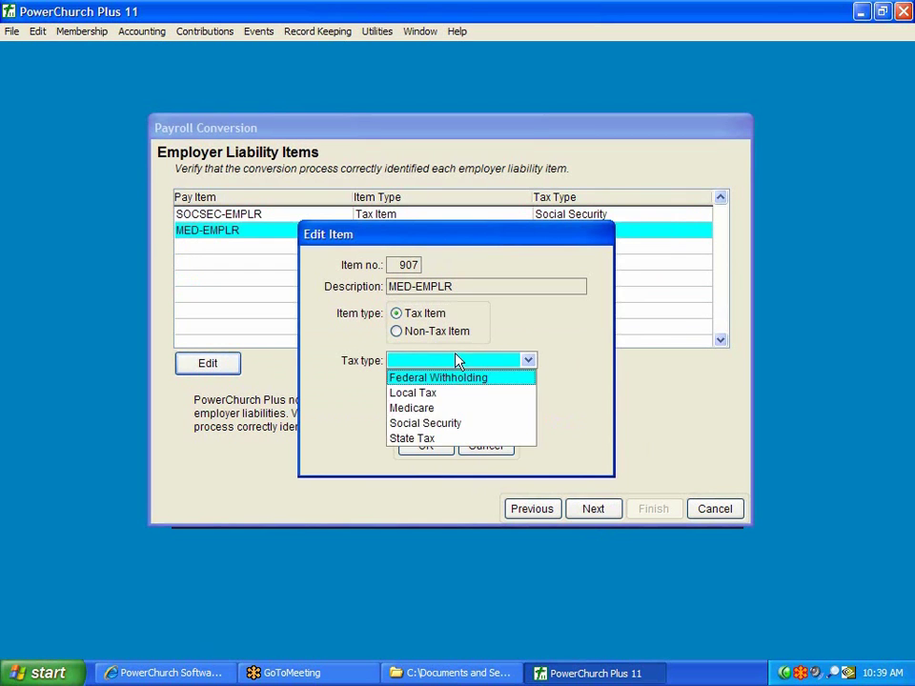
pyautogui.click(466, 410)
pyautogui.click(426, 446)
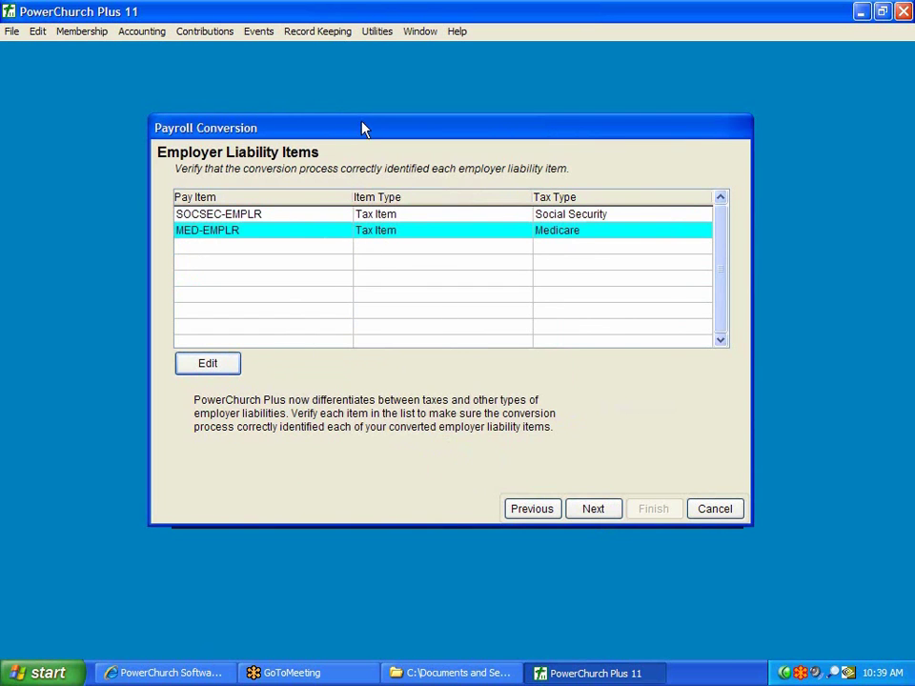
pyautogui.moveTo(362, 129); pyautogui.dragTo(361, 119)
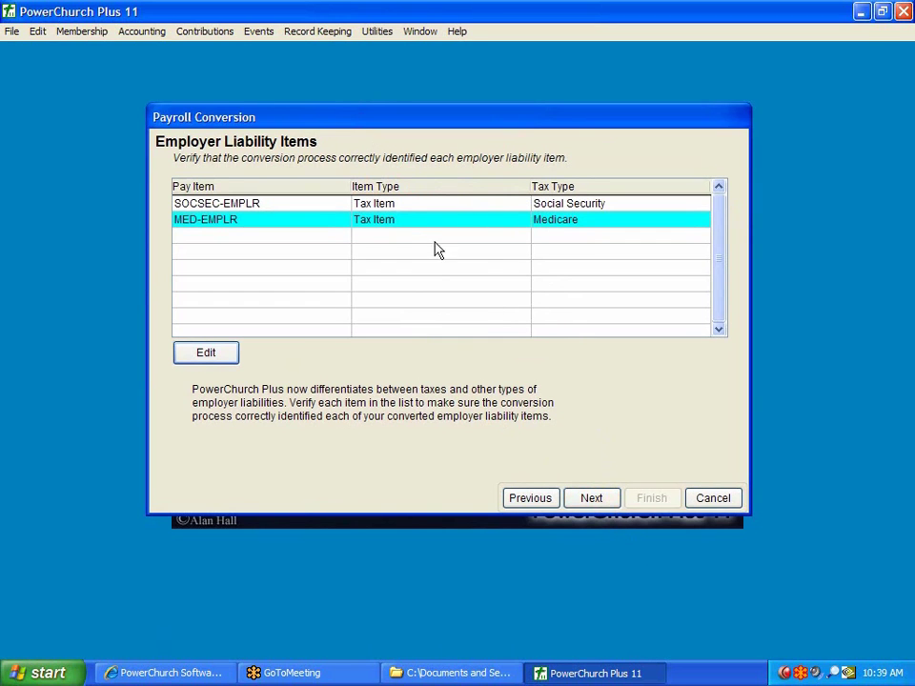
# Continue to the income items and set the tax treatment of PASTR HOUSE to Housing Allowance
pyautogui.click(594, 501)
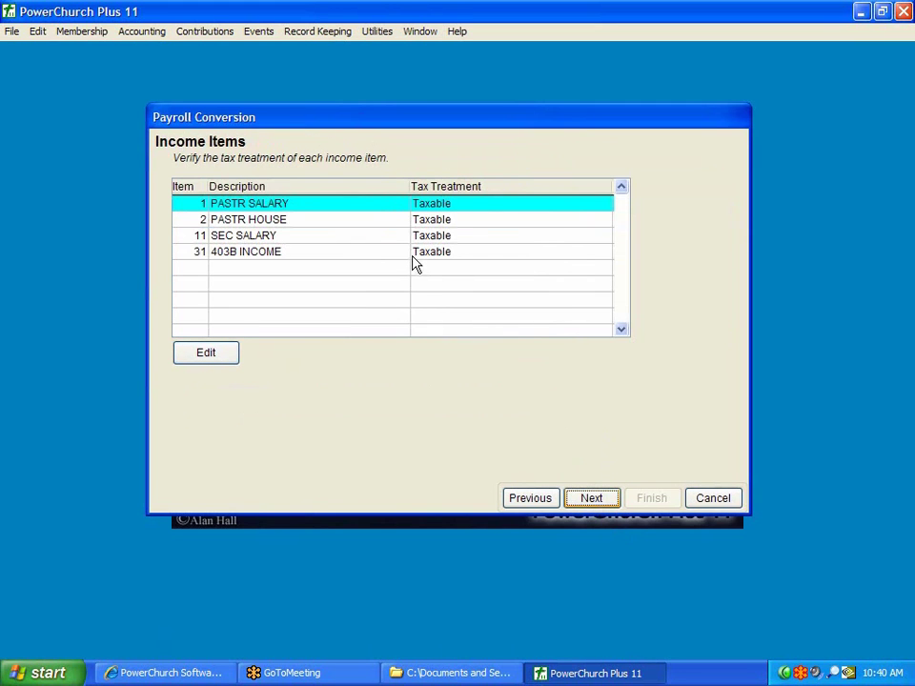
pyautogui.doubleClick(363, 224)
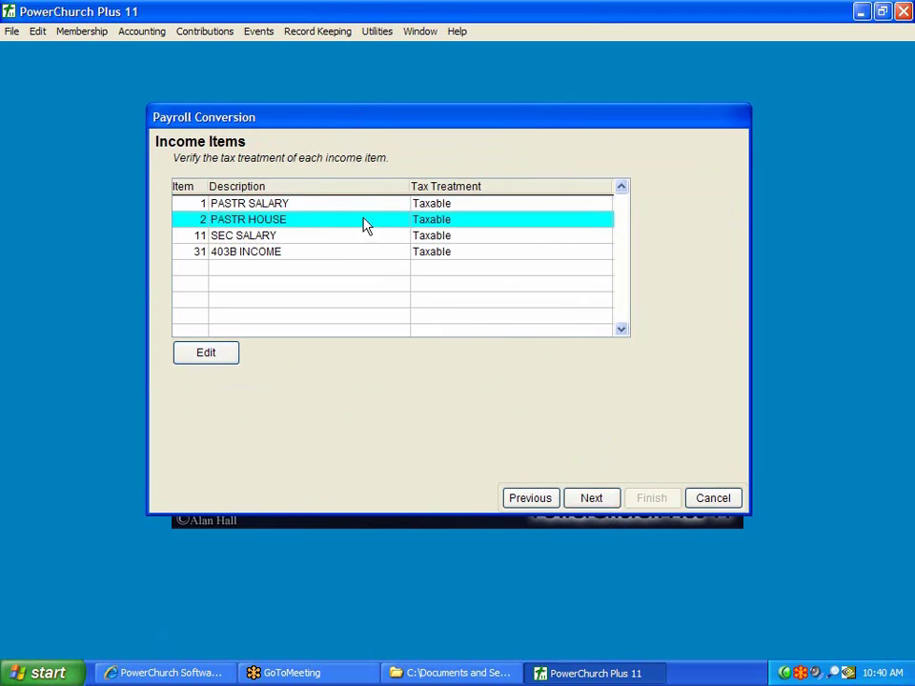
pyautogui.click(492, 362)
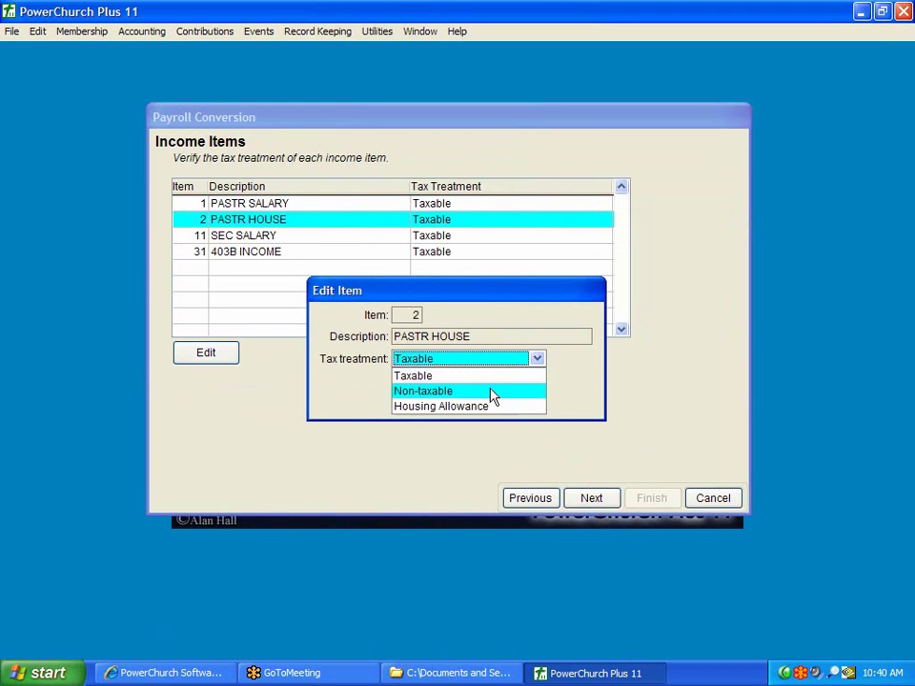
pyautogui.click(492, 407)
pyautogui.click(431, 401)
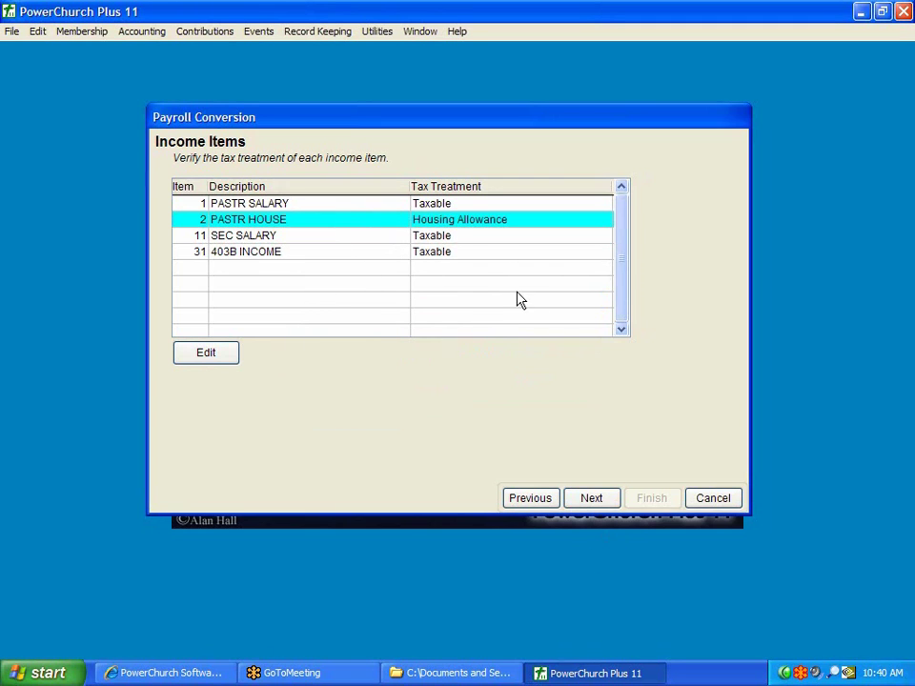
# Continue to the withholding allowances and set the employee's FEDERAL TAX and STATE TAX allowances to 1 each
pyautogui.click(605, 496)
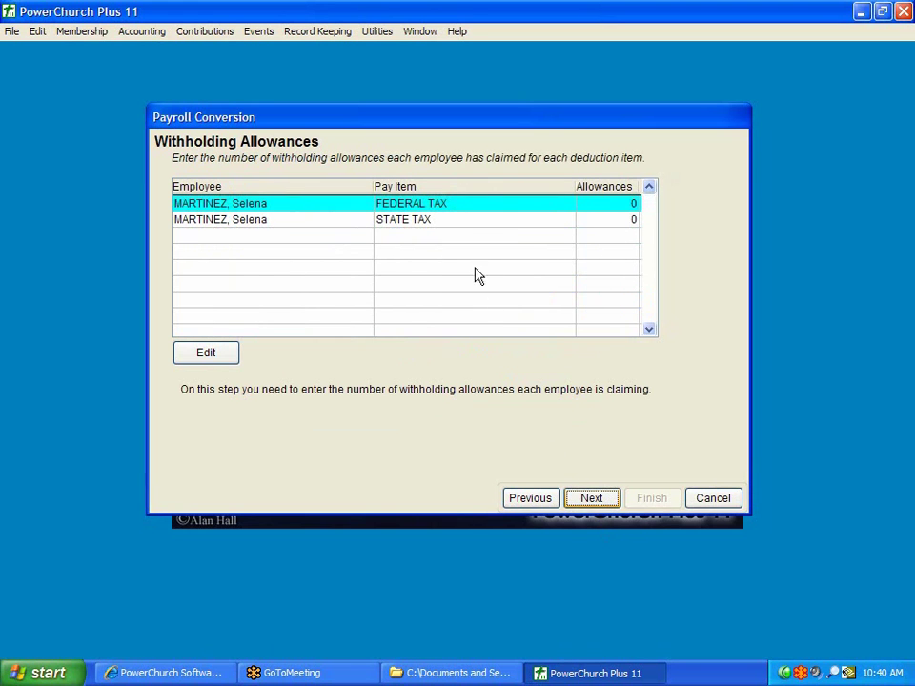
pyautogui.doubleClick(449, 210)
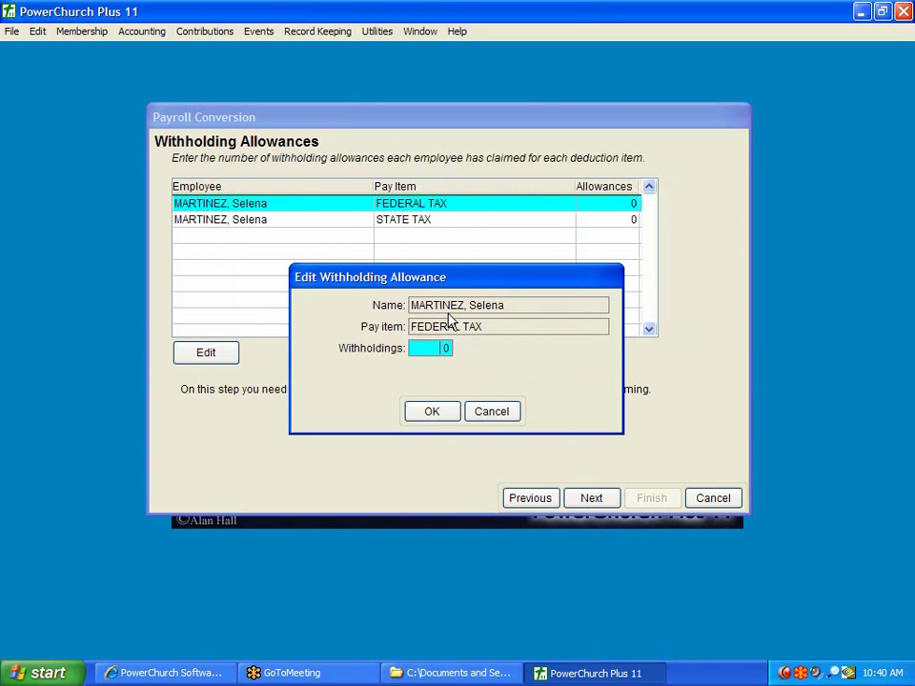
pyautogui.write('1')
pyautogui.click(439, 408)
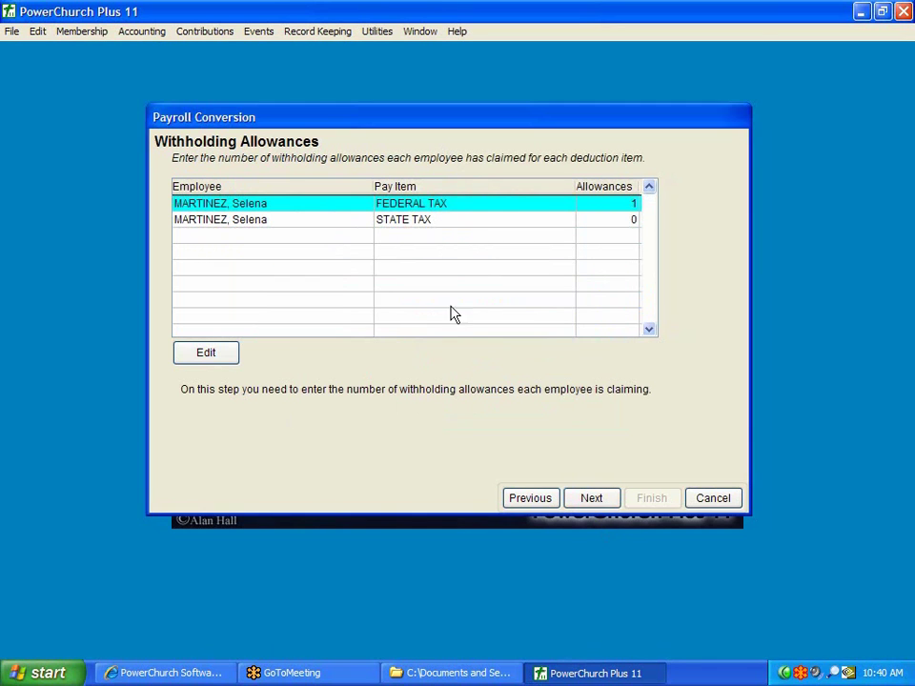
pyautogui.doubleClick(447, 222)
pyautogui.moveTo(433, 348); pyautogui.dragTo(474, 350)
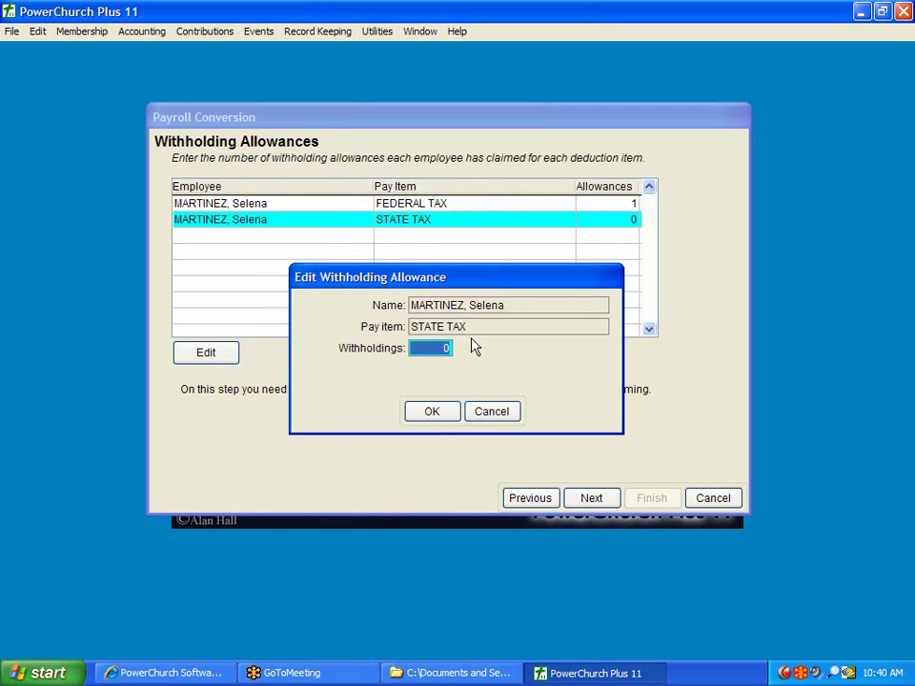
pyautogui.write('1')
pyautogui.click(452, 408)
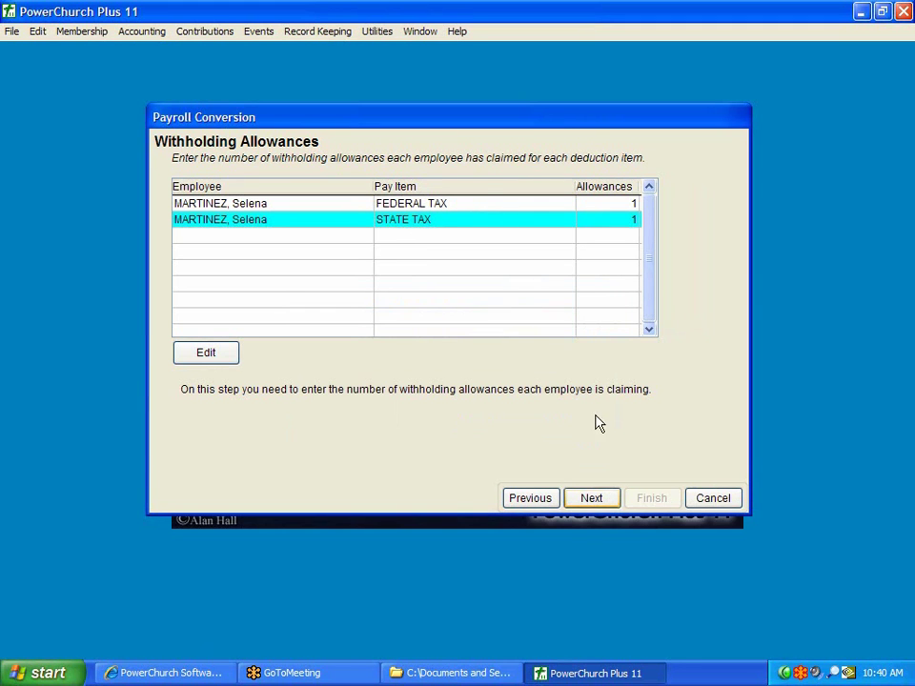
pyautogui.doubleClick(507, 209)
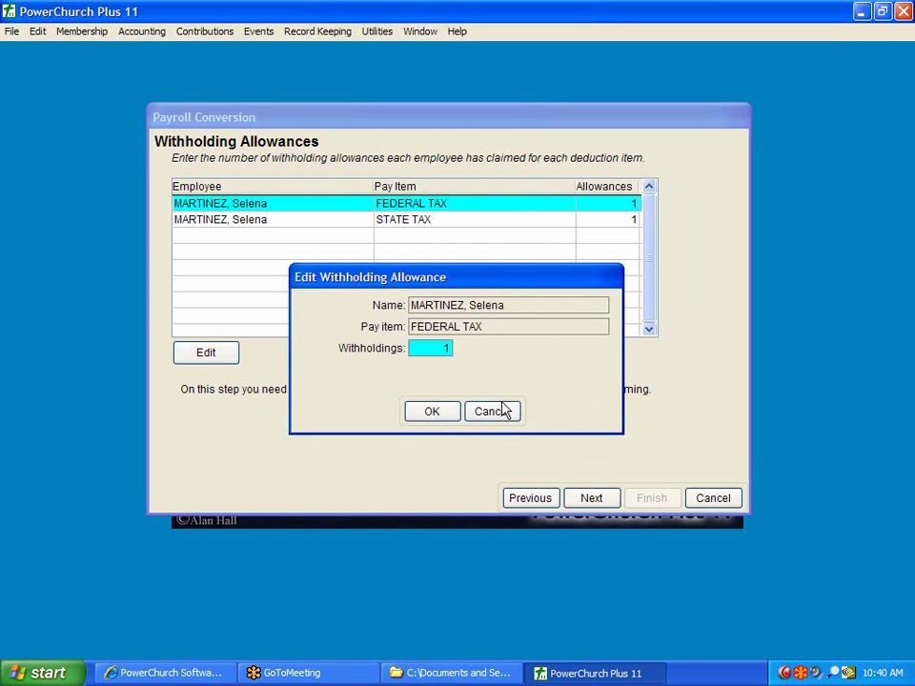
pyautogui.press('Escape')
pyautogui.click(476, 220)
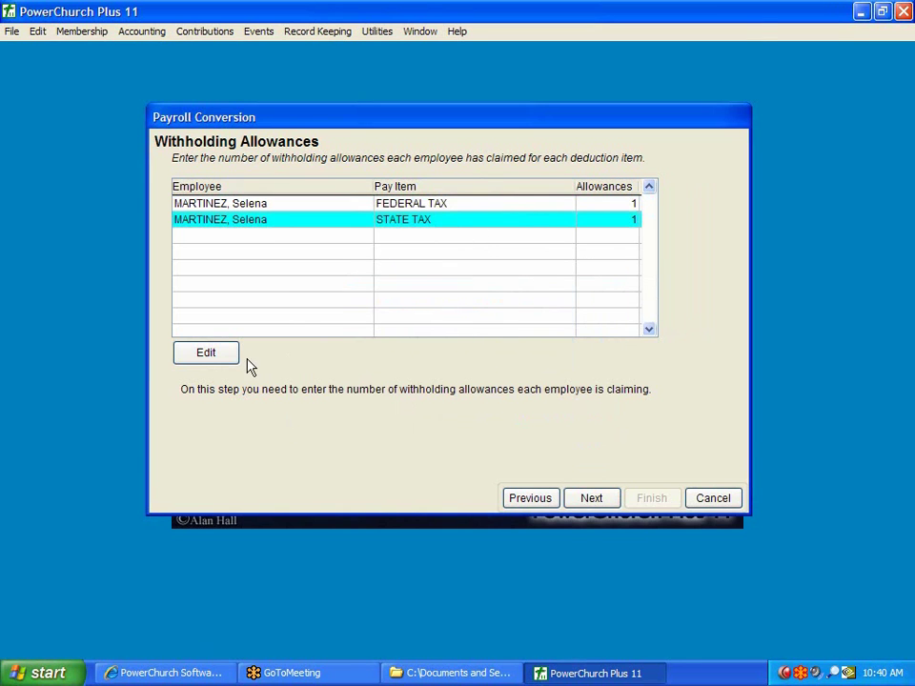
# Accept the existing federal and state employer tax IDs and finish the payroll conversion
pyautogui.click(584, 500)
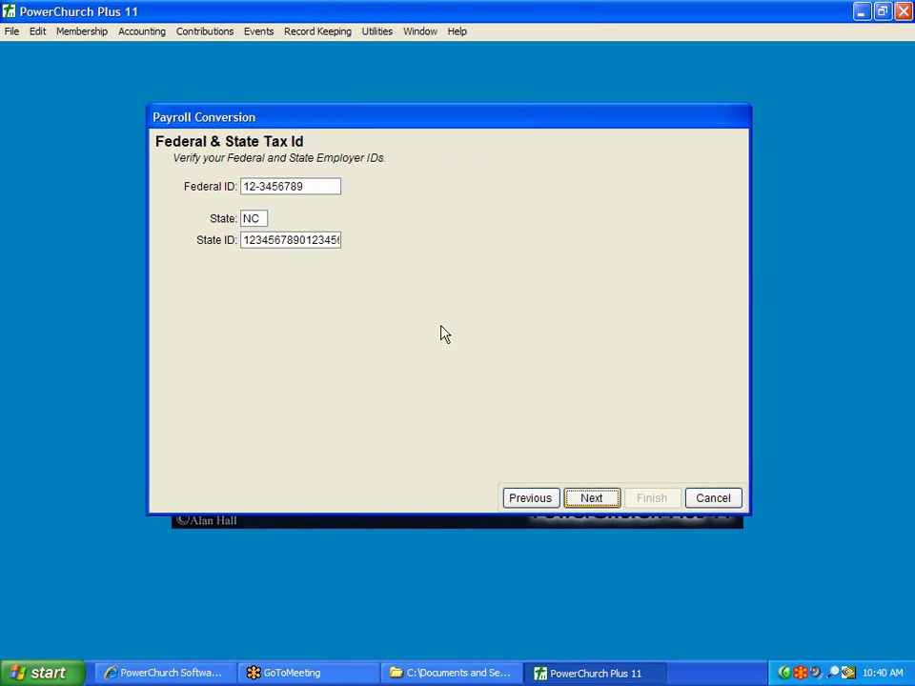
pyautogui.click(608, 501)
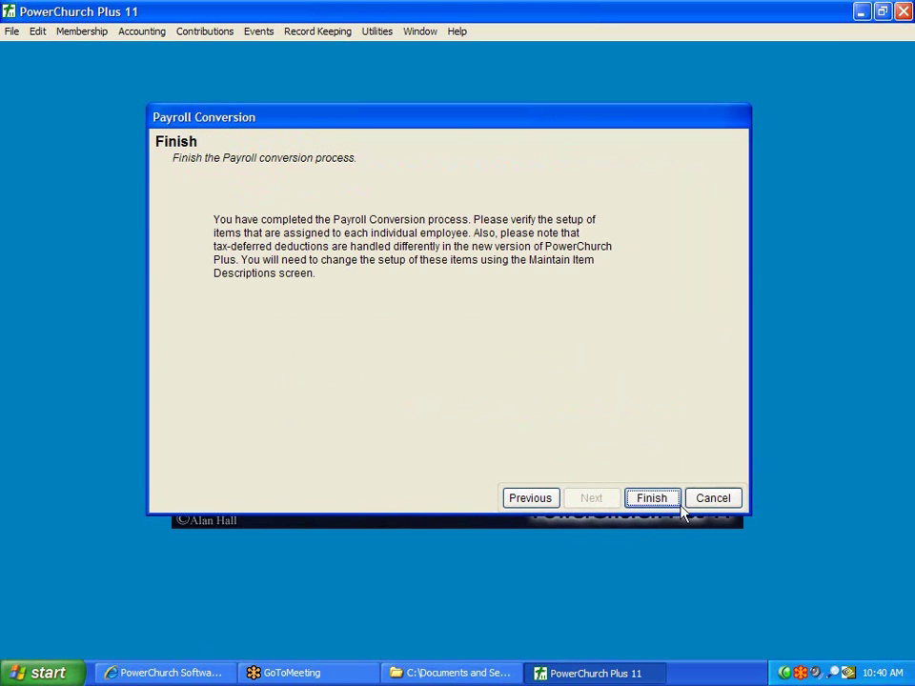
pyautogui.click(653, 498)
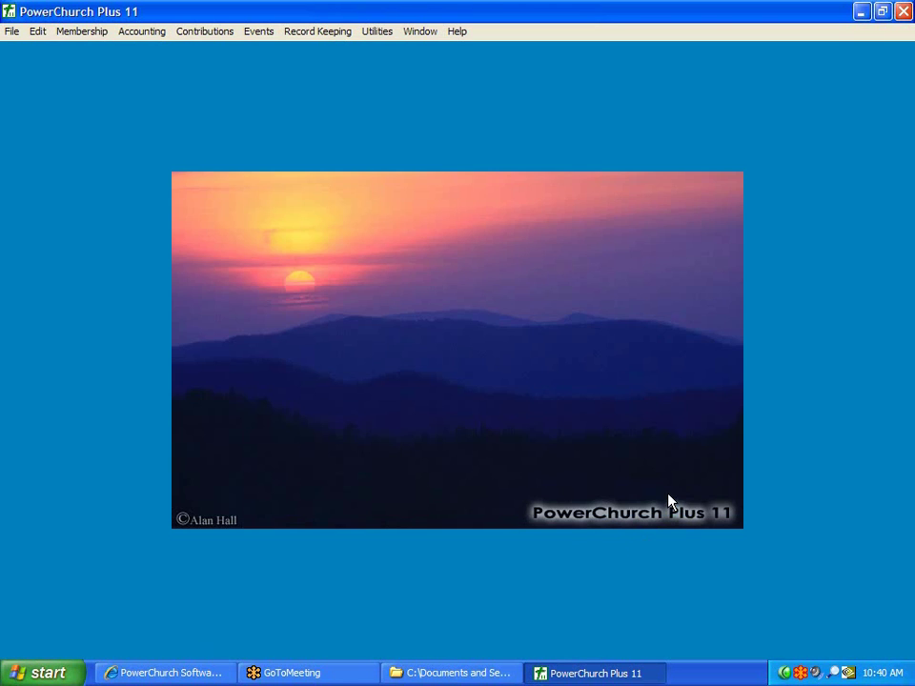